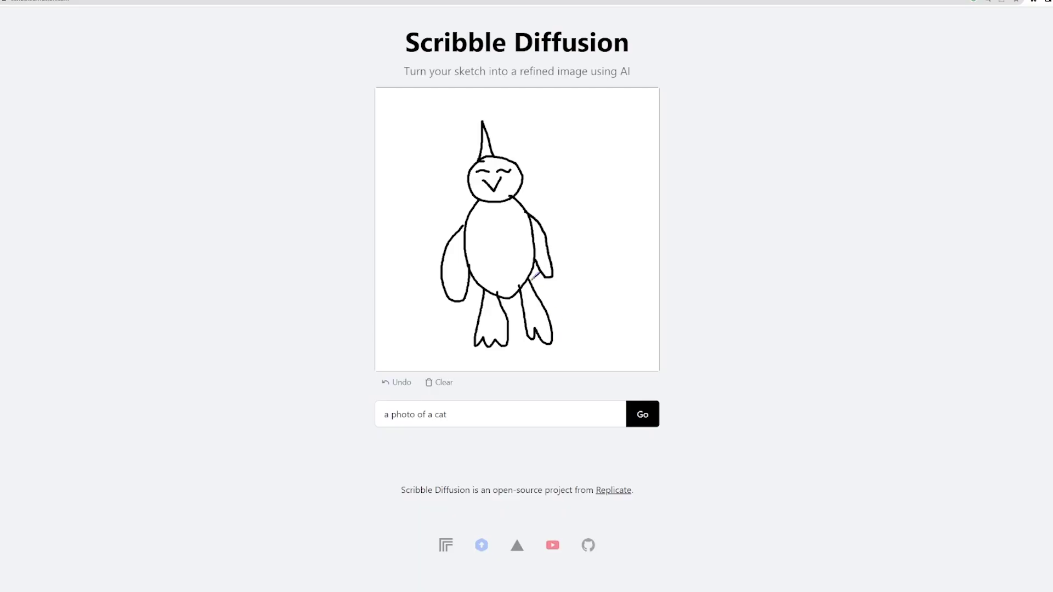
Replace 'cat' with 'penguin' in the prompt and generate the refined penguin image
{"action": "double_click", "coordinate": [436, 414]}
{"action": "type", "text": "penguin"}
{"action": "left_click", "coordinate": [641, 414]}
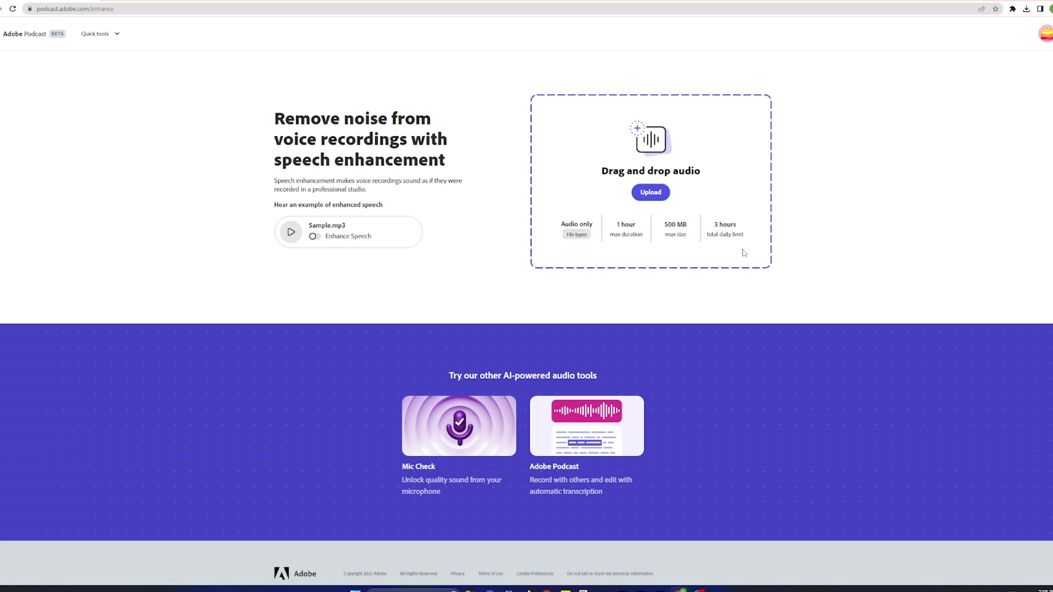
{"action": "scroll", "coordinate": [743, 253], "scroll_direction": "down", "scroll_amount": 1}
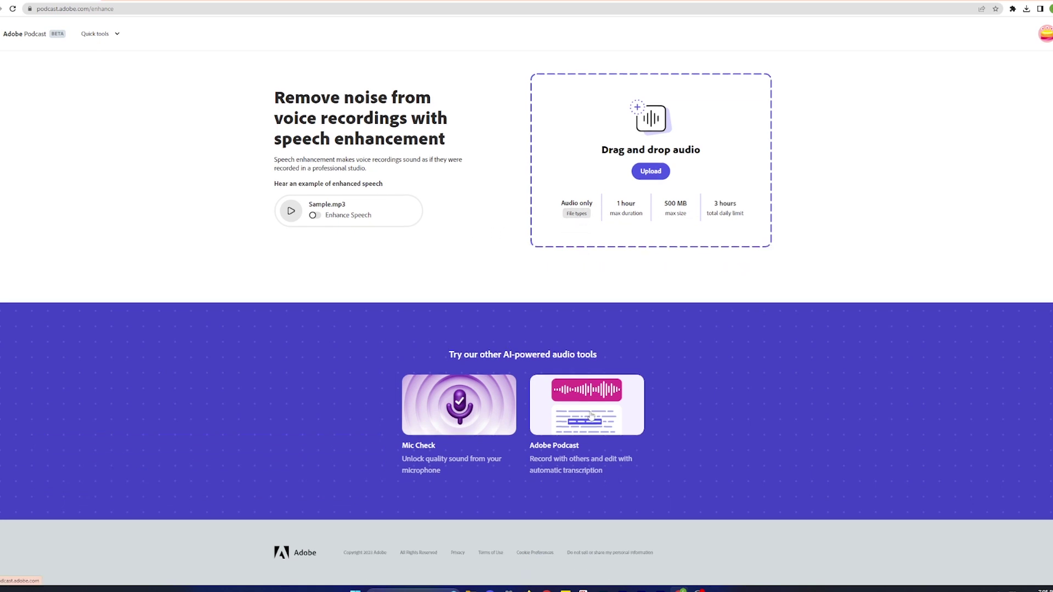
Visit the Adobe Podcast home page, then start choosing an audio file to enhance
{"action": "left_click", "coordinate": [590, 416]}
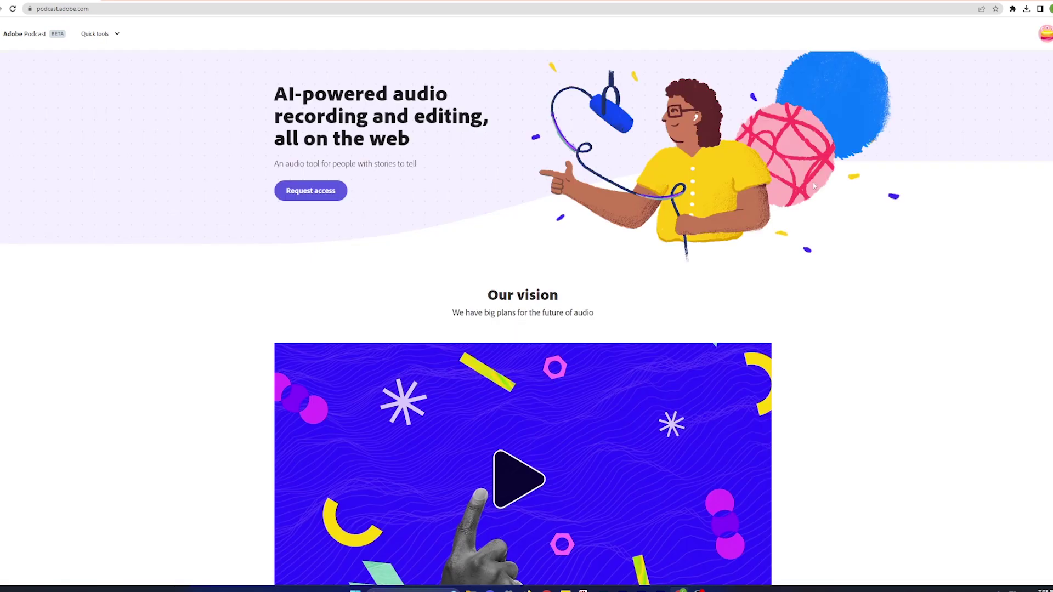
{"action": "scroll", "coordinate": [1050, 144], "scroll_direction": "down", "scroll_amount": 1}
{"action": "scroll", "coordinate": [1050, 147], "scroll_direction": "down", "scroll_amount": 1}
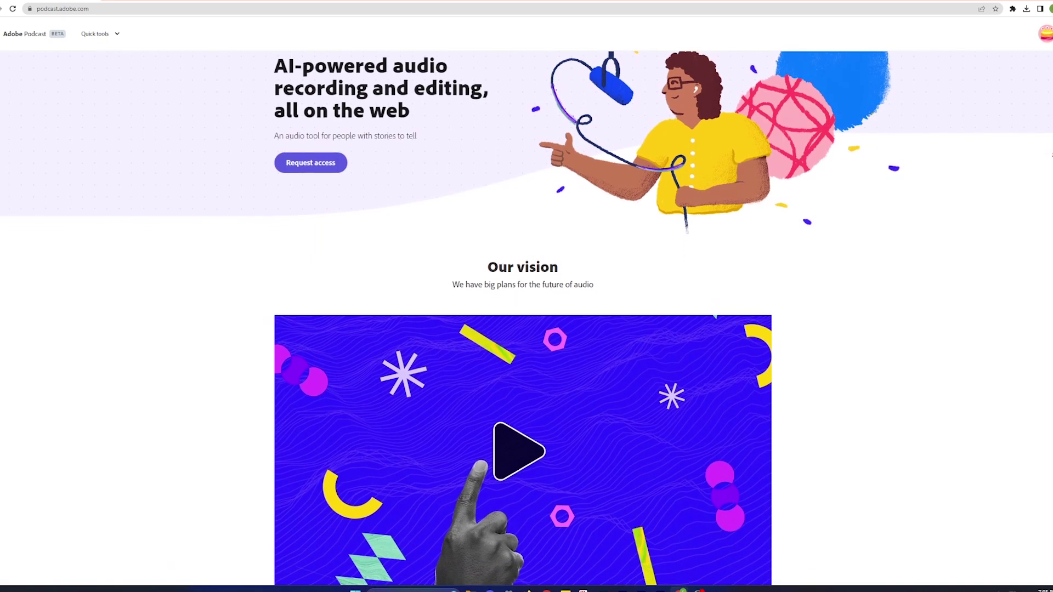
{"action": "scroll", "coordinate": [1051, 150], "scroll_direction": "down", "scroll_amount": 1}
{"action": "scroll", "coordinate": [1051, 154], "scroll_direction": "down", "scroll_amount": 1}
{"action": "scroll", "coordinate": [1051, 154], "scroll_direction": "down", "scroll_amount": 1}
{"action": "scroll", "coordinate": [1052, 157], "scroll_direction": "down", "scroll_amount": 1}
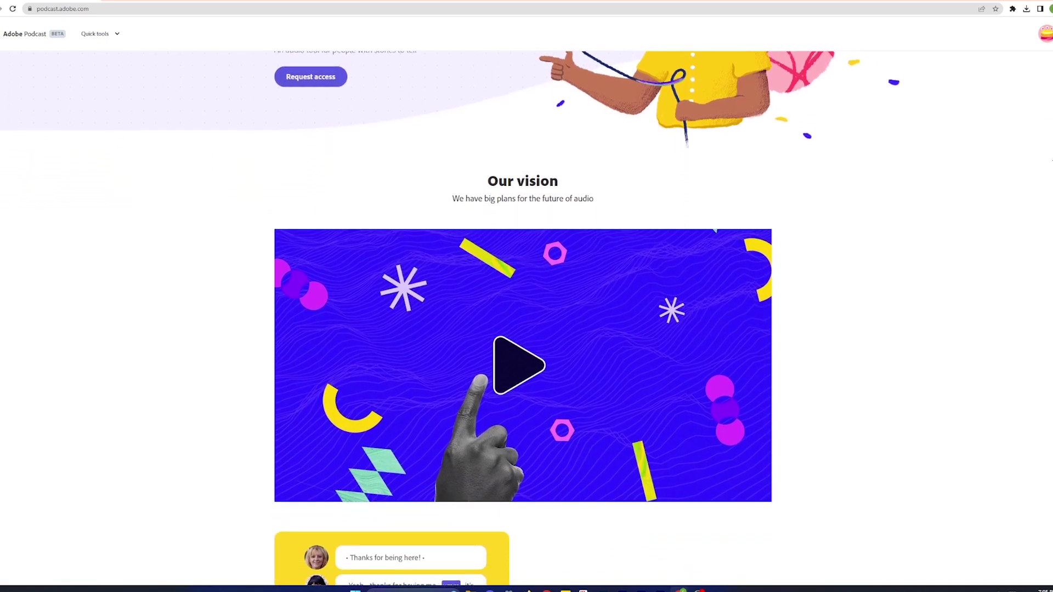
{"action": "scroll", "coordinate": [1051, 160], "scroll_direction": "down", "scroll_amount": 1}
{"action": "scroll", "coordinate": [1050, 163], "scroll_direction": "down", "scroll_amount": 1}
{"action": "scroll", "coordinate": [1051, 165], "scroll_direction": "down", "scroll_amount": 2}
{"action": "scroll", "coordinate": [1051, 166], "scroll_direction": "down", "scroll_amount": 1}
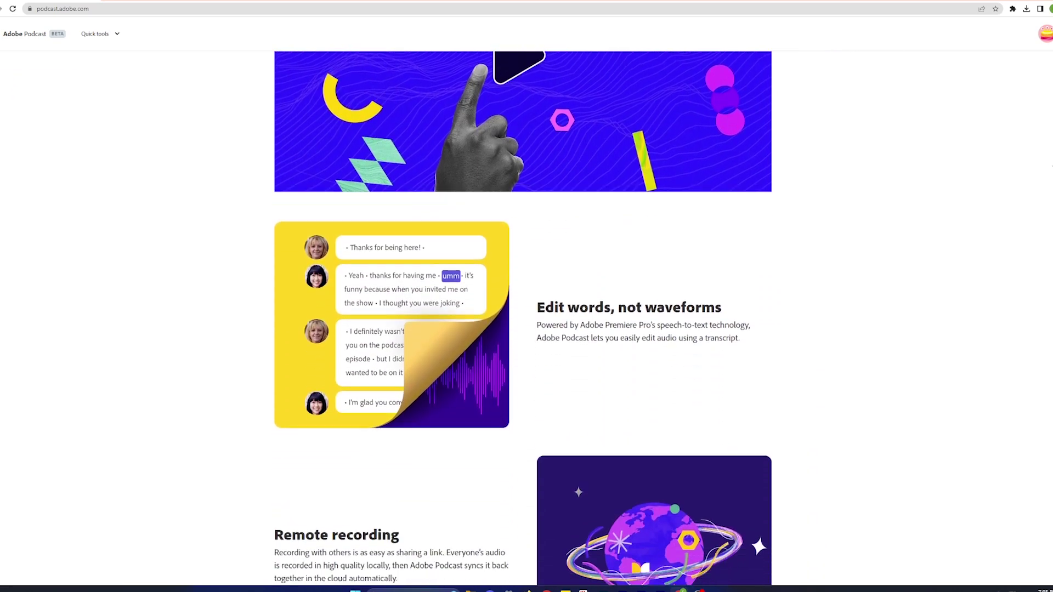
{"action": "scroll", "coordinate": [1051, 167], "scroll_direction": "down", "scroll_amount": 1}
{"action": "scroll", "coordinate": [1051, 166], "scroll_direction": "down", "scroll_amount": 1}
{"action": "scroll", "coordinate": [1052, 166], "scroll_direction": "down", "scroll_amount": 1}
{"action": "scroll", "coordinate": [1052, 167], "scroll_direction": "down", "scroll_amount": 1}
{"action": "scroll", "coordinate": [1051, 166], "scroll_direction": "down", "scroll_amount": 1}
{"action": "scroll", "coordinate": [1051, 166], "scroll_direction": "down", "scroll_amount": 1}
{"action": "scroll", "coordinate": [1049, 177], "scroll_direction": "down", "scroll_amount": 1}
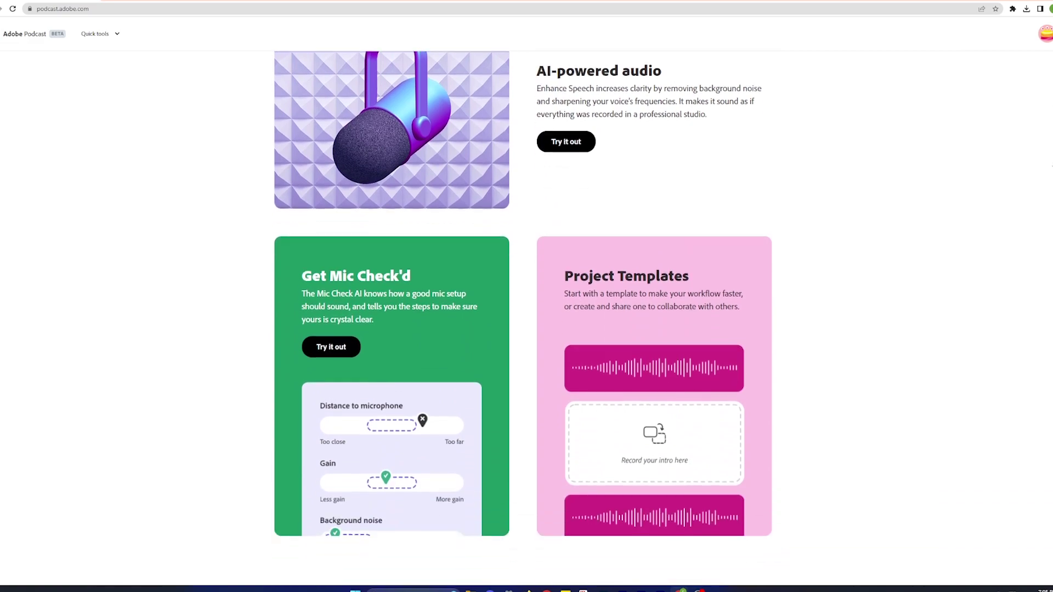
{"action": "scroll", "coordinate": [1045, 189], "scroll_direction": "down", "scroll_amount": 1}
{"action": "scroll", "coordinate": [1041, 199], "scroll_direction": "down", "scroll_amount": 2}
{"action": "scroll", "coordinate": [1042, 200], "scroll_direction": "down", "scroll_amount": 3}
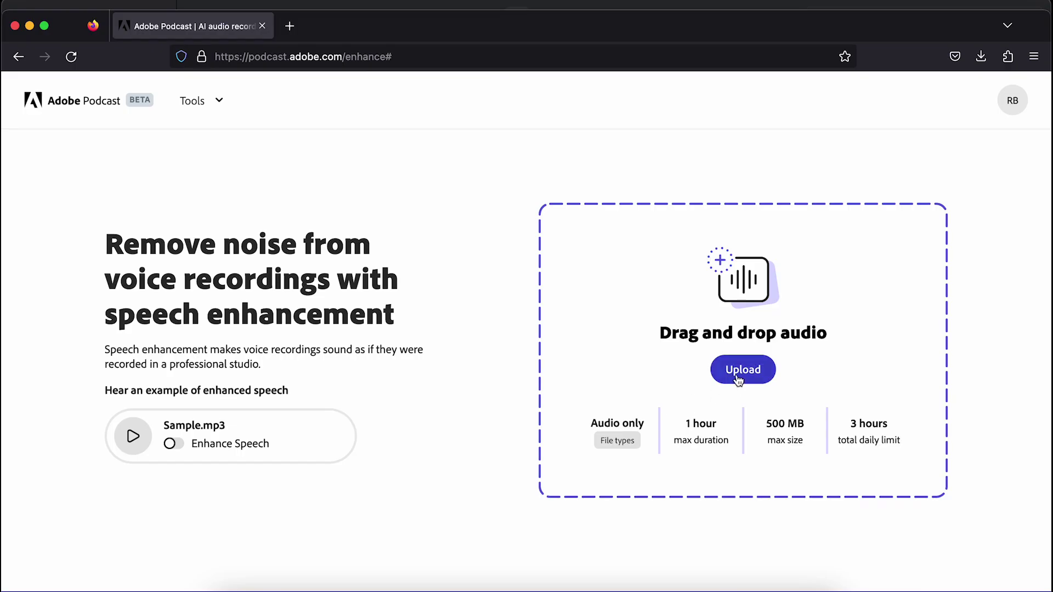
{"action": "left_click", "coordinate": [737, 371]}
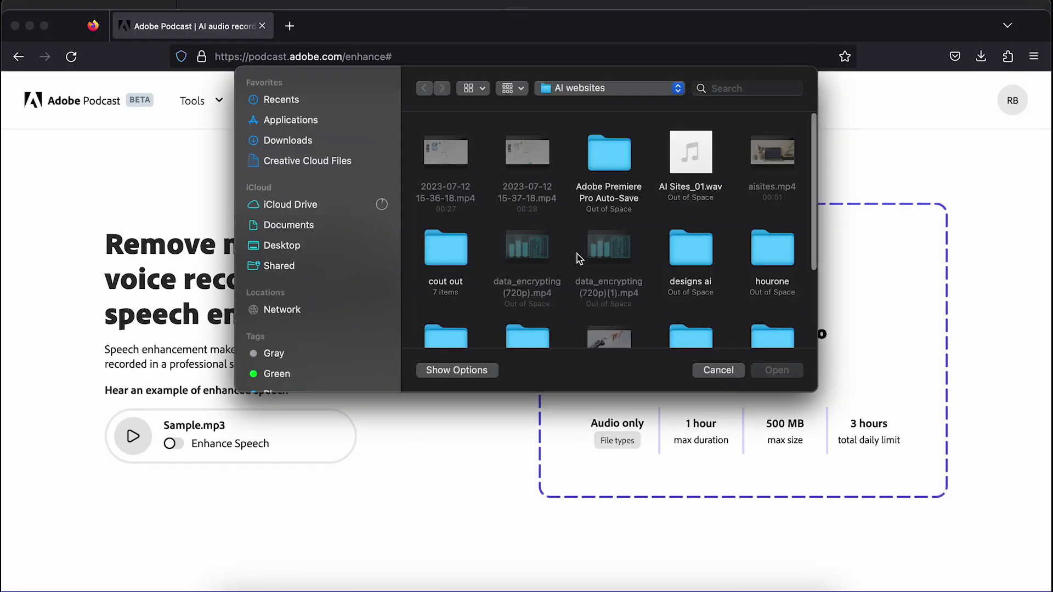
Enhance and download AI Sites_01.wav, then play sample sound.wav with Enhance Speech on
{"action": "left_click", "coordinate": [690, 152]}
{"action": "left_click", "coordinate": [776, 370]}
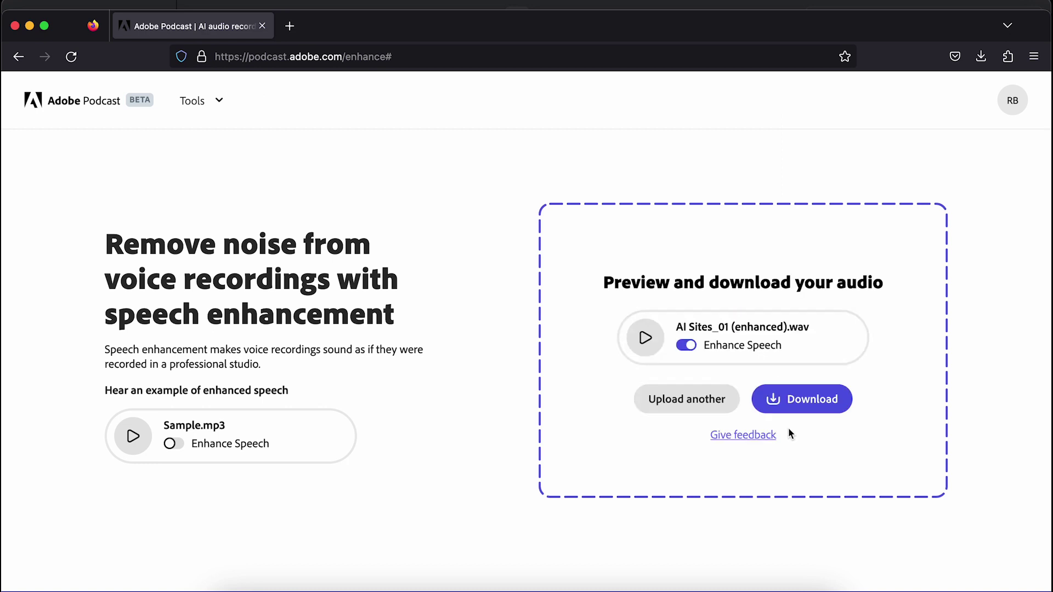
{"action": "left_click", "coordinate": [776, 403]}
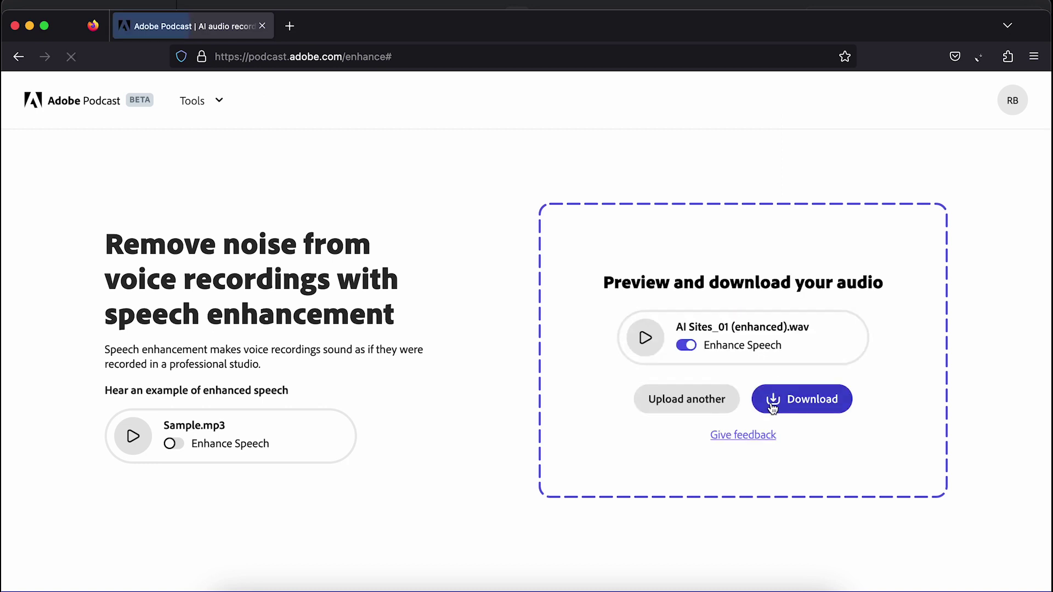
{"action": "left_click", "coordinate": [847, 458]}
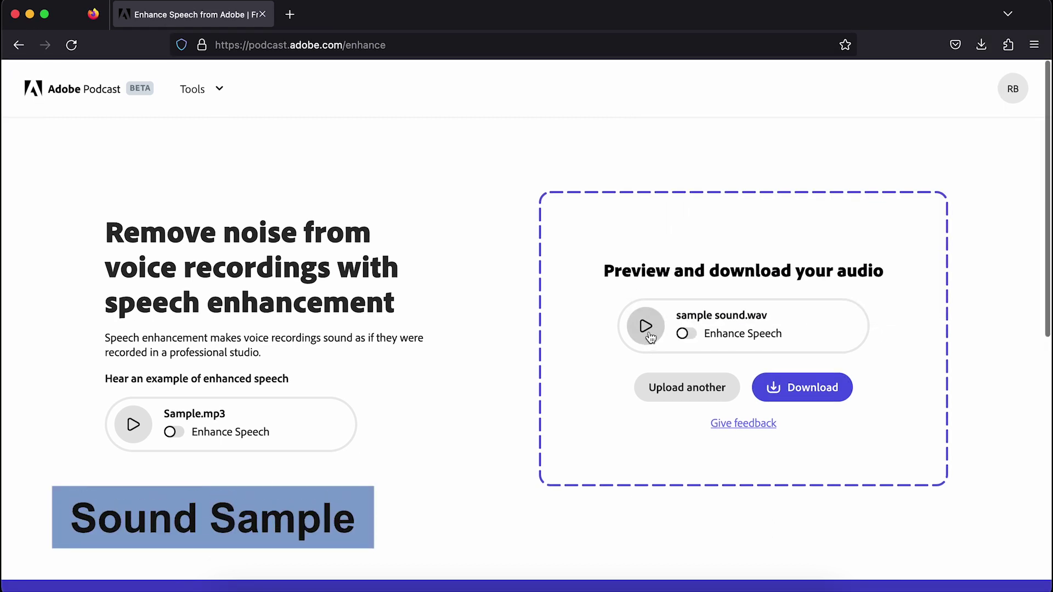
{"action": "left_click", "coordinate": [647, 327]}
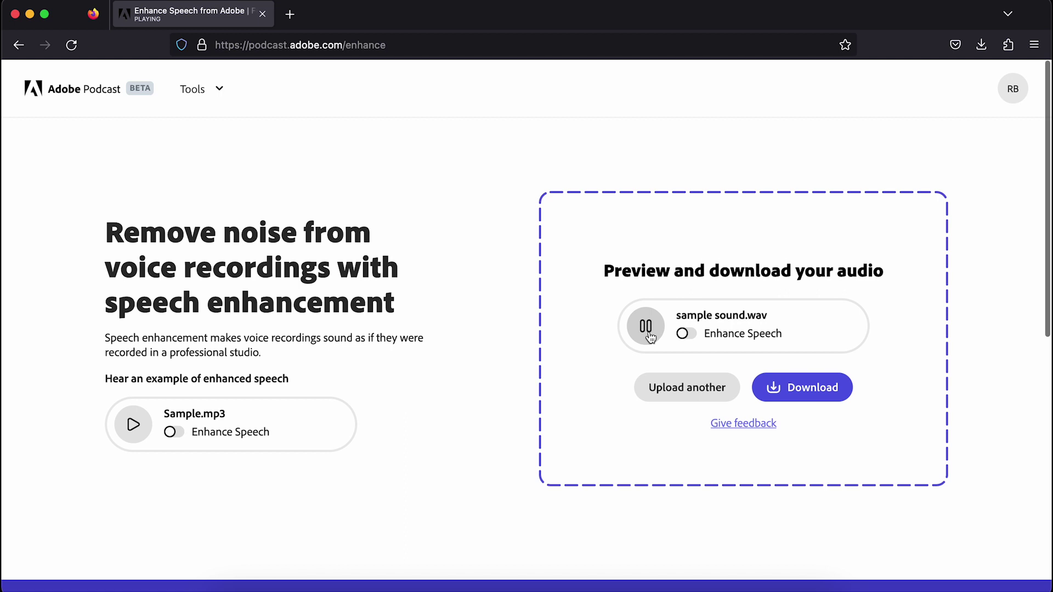
{"action": "left_click", "coordinate": [687, 334]}
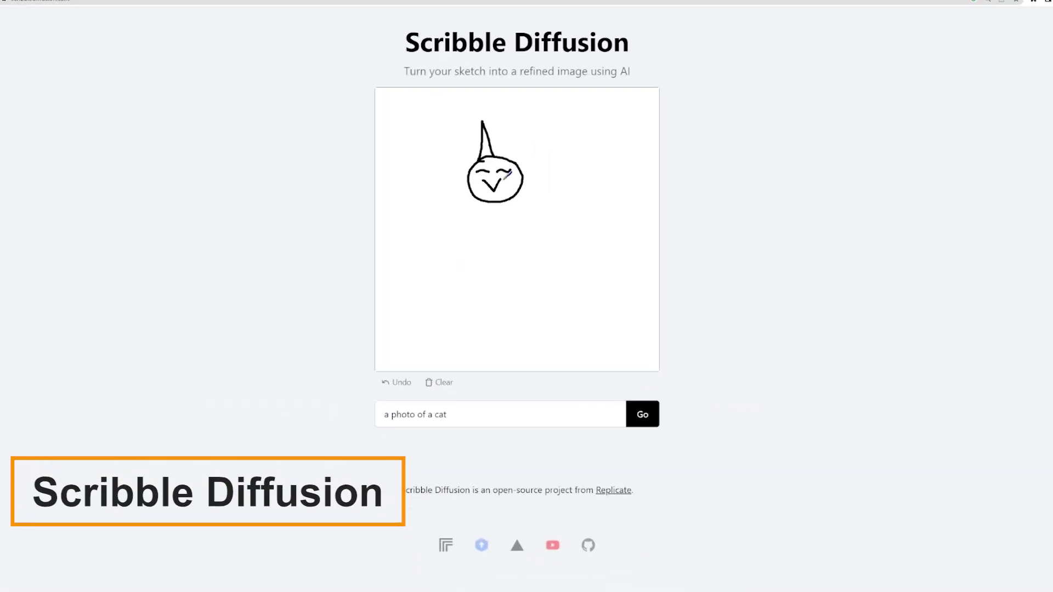
Draw the penguin's body, generate 'a photo of a penguin', then generate the mountain-sunset image
{"action": "mouse_move", "coordinate": [485, 197]}
{"action": "left_mouse_down"}
{"action": "mouse_move", "coordinate": [494, 293]}
{"action": "mouse_move", "coordinate": [516, 192]}
{"action": "left_mouse_up"}
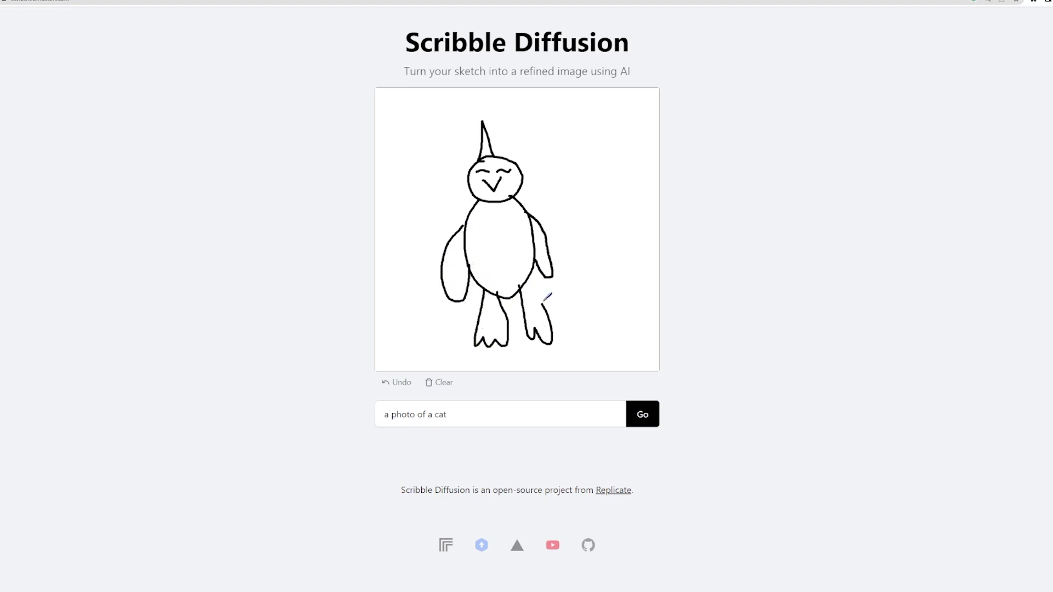
{"action": "left_click_drag", "start_coordinate": [488, 409], "coordinate": [436, 418]}
{"action": "type", "text": "penguin"}
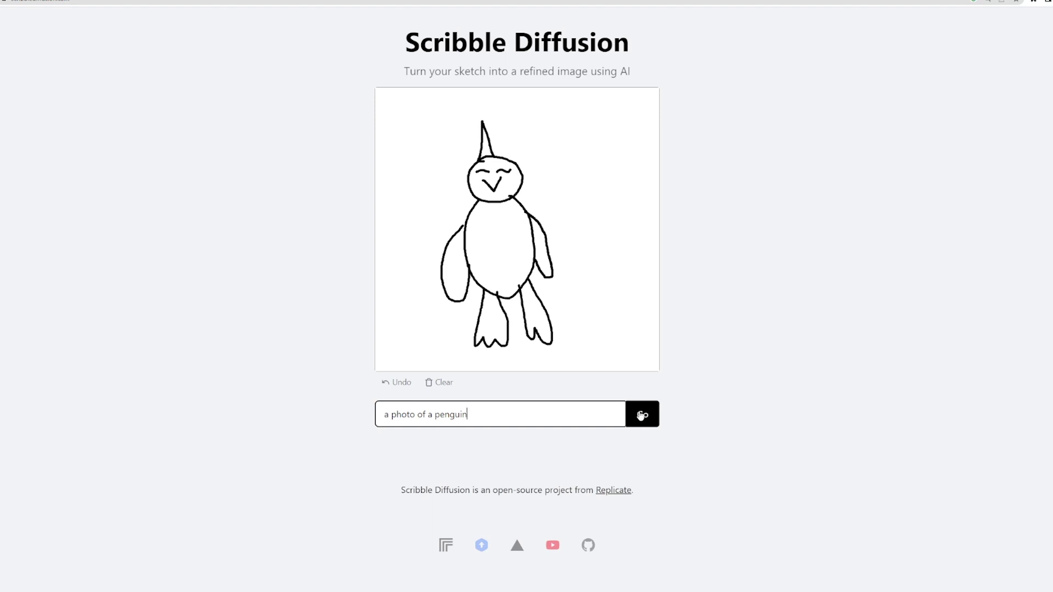
{"action": "left_click", "coordinate": [641, 416]}
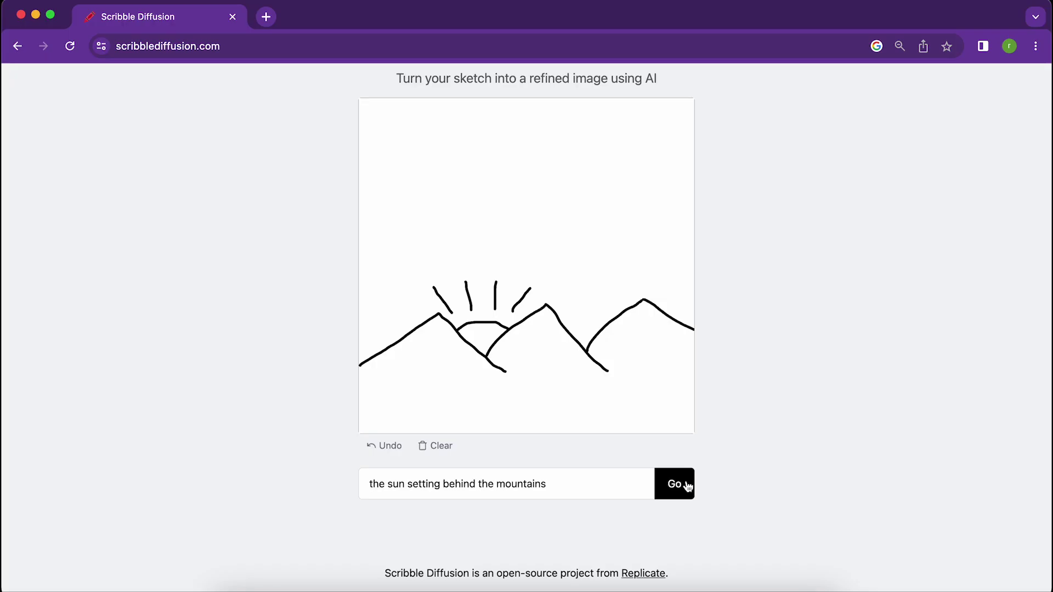
{"action": "left_click", "coordinate": [686, 480]}
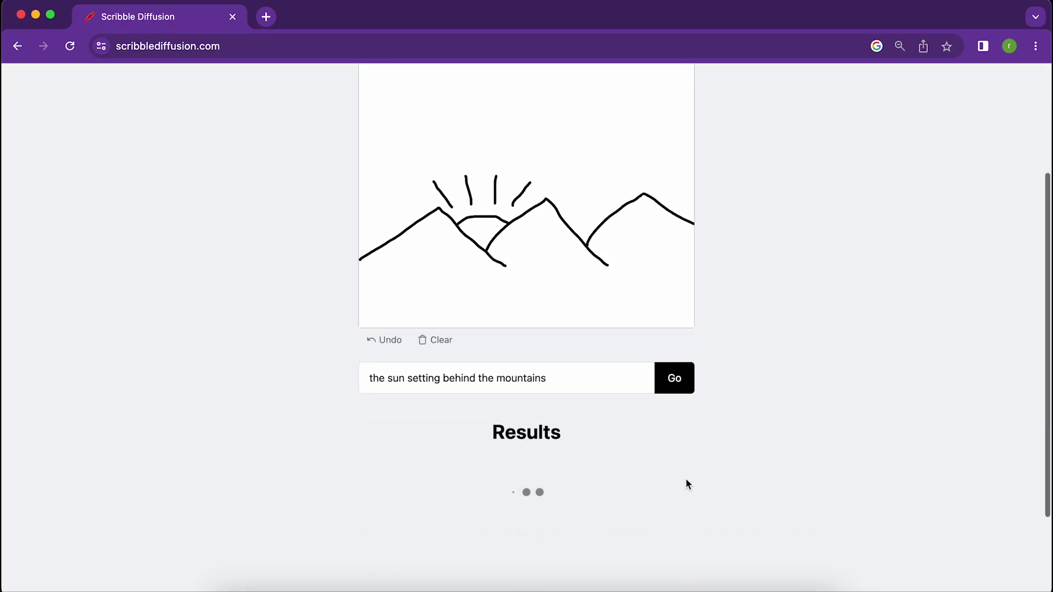
{"action": "scroll", "coordinate": [686, 479], "scroll_direction": "down", "scroll_amount": 3}
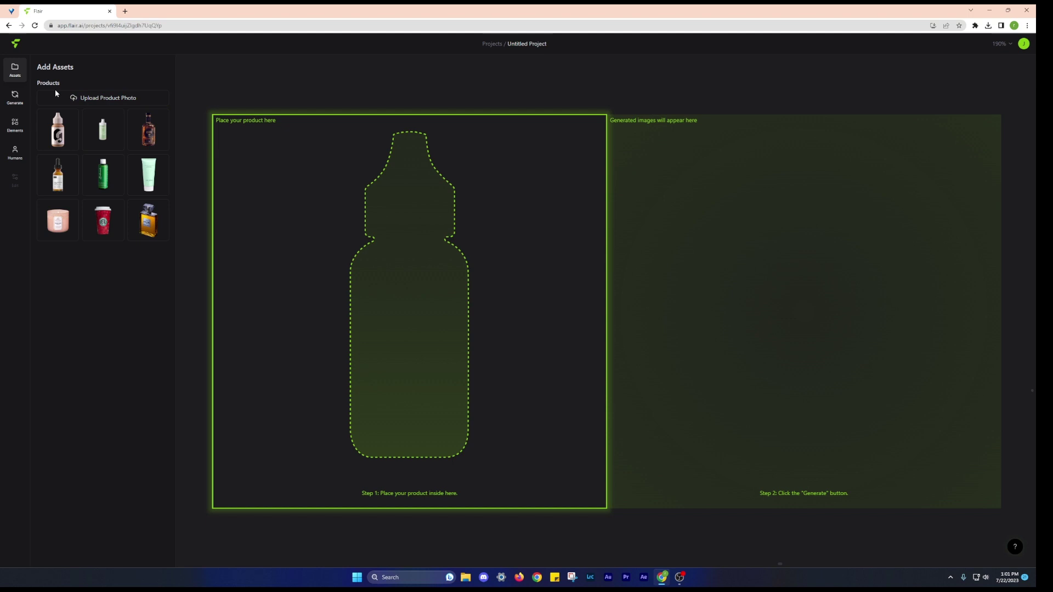
Upload the game controller photo, then shrink and centre it on the canvas
{"action": "left_click", "coordinate": [66, 95]}
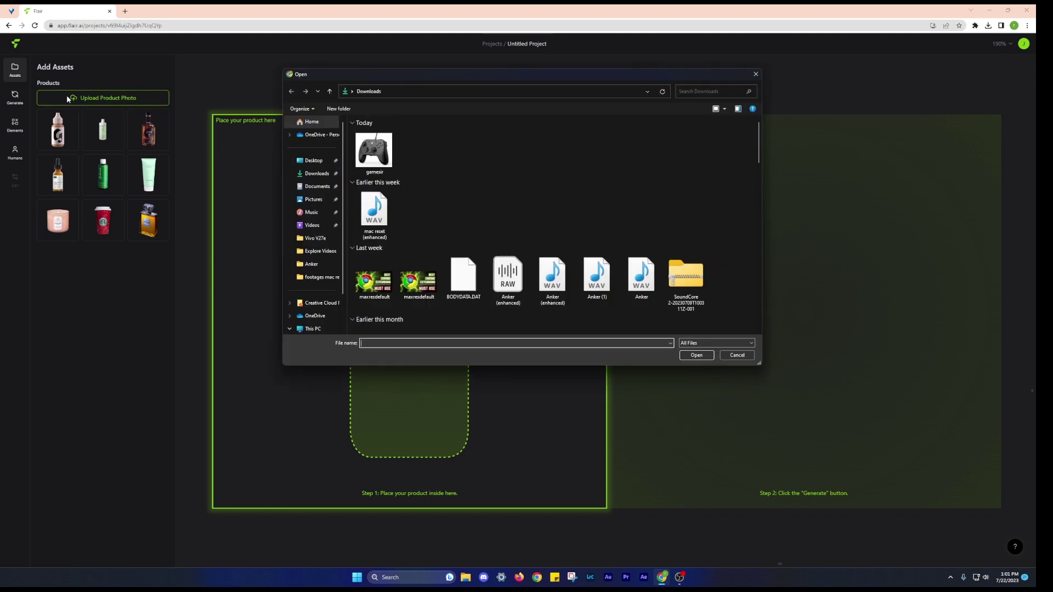
{"action": "double_click", "coordinate": [371, 152]}
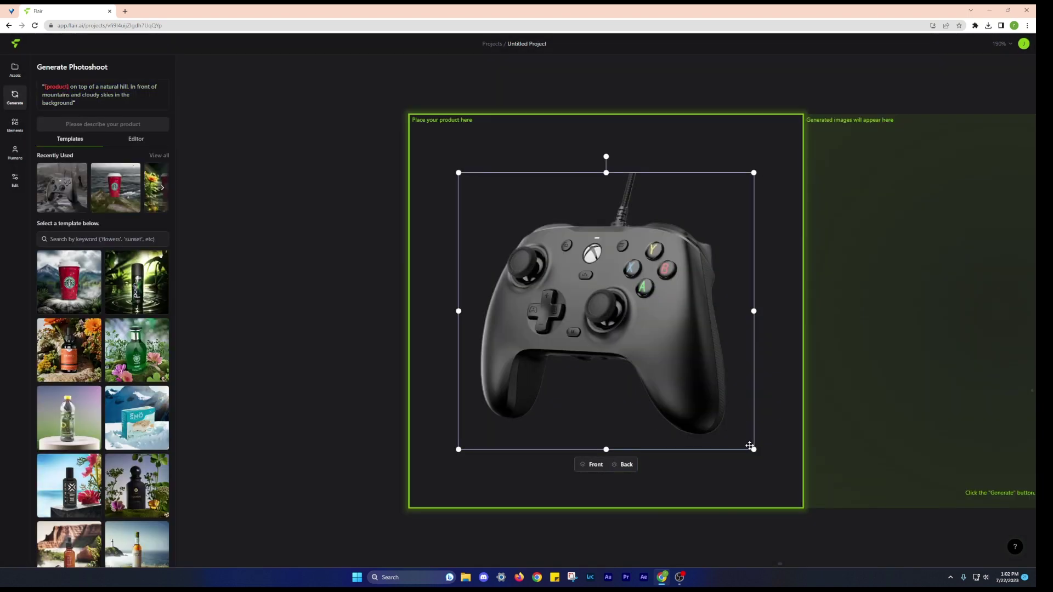
{"action": "left_click_drag", "start_coordinate": [748, 447], "coordinate": [557, 263]}
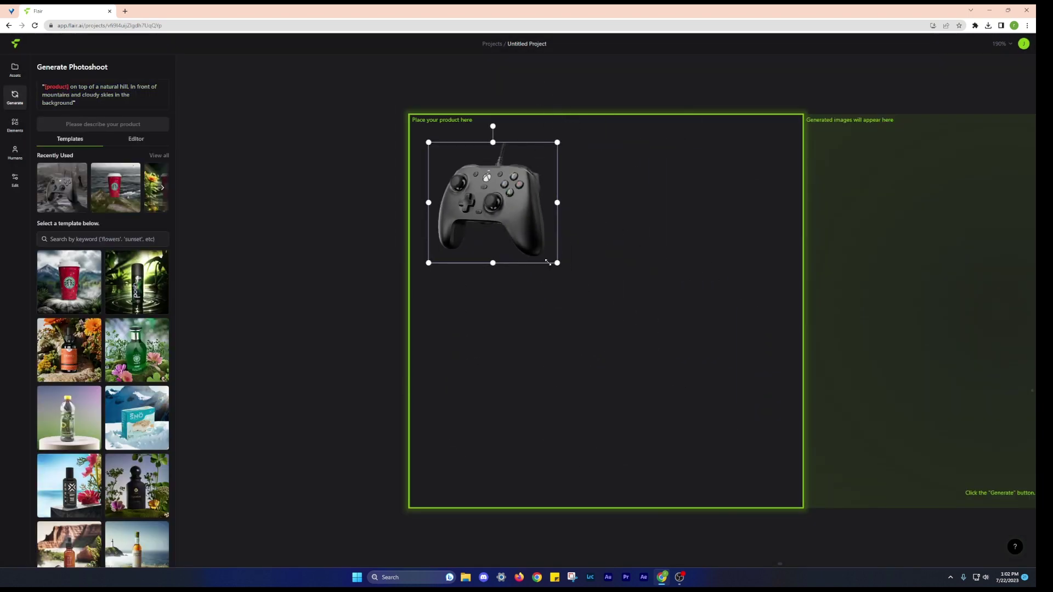
{"action": "left_click_drag", "start_coordinate": [490, 207], "coordinate": [598, 317]}
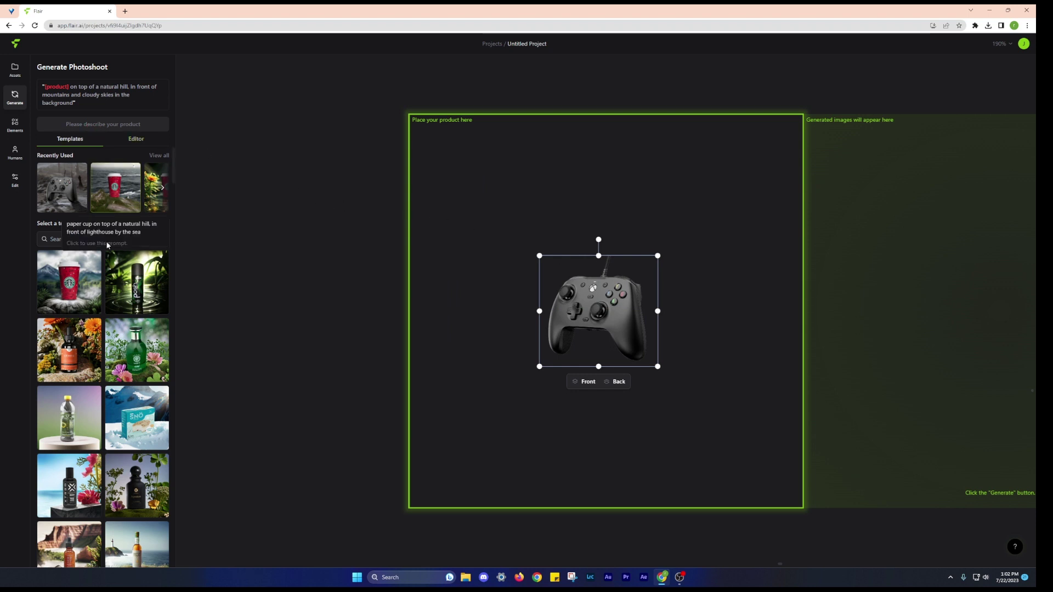
Generate 'Game Controller' photoshoots in lake-ripples, lighthouse-by-the-sea and further scenes
{"action": "left_click", "coordinate": [85, 181]}
{"action": "type", "text": "Game"}
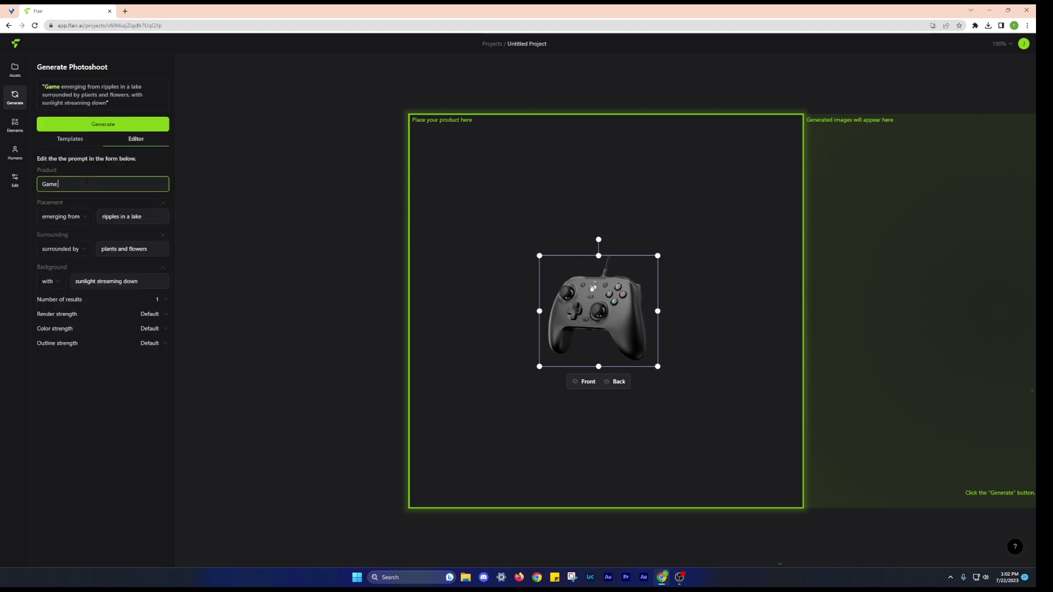
{"action": "type", "text": " Controller"}
{"action": "left_click", "coordinate": [102, 125]}
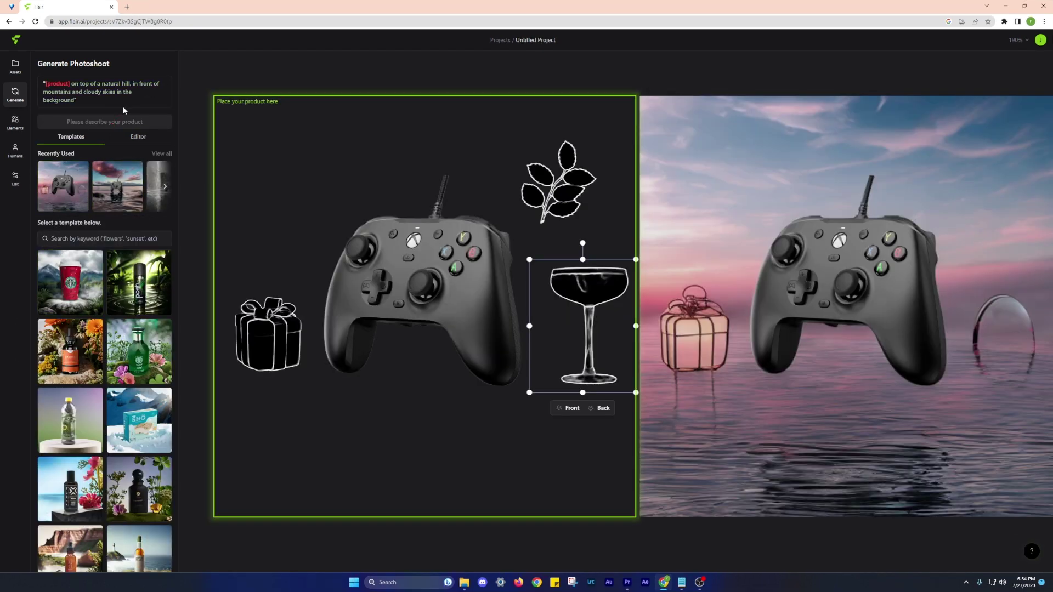
{"action": "left_click", "coordinate": [56, 83]}
{"action": "type", "text": "GA,E"}
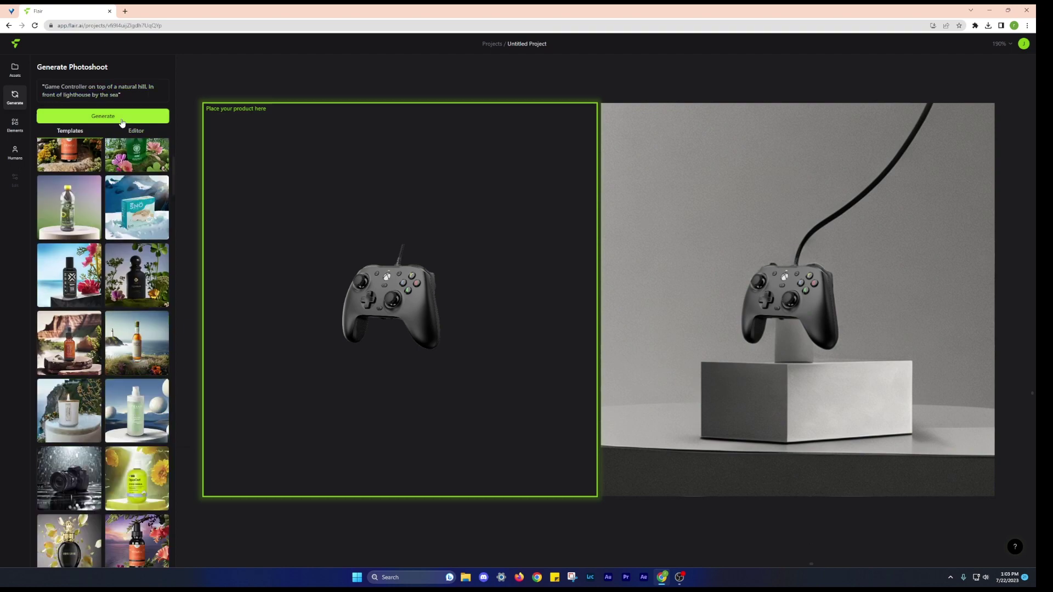
{"action": "left_click", "coordinate": [121, 123]}
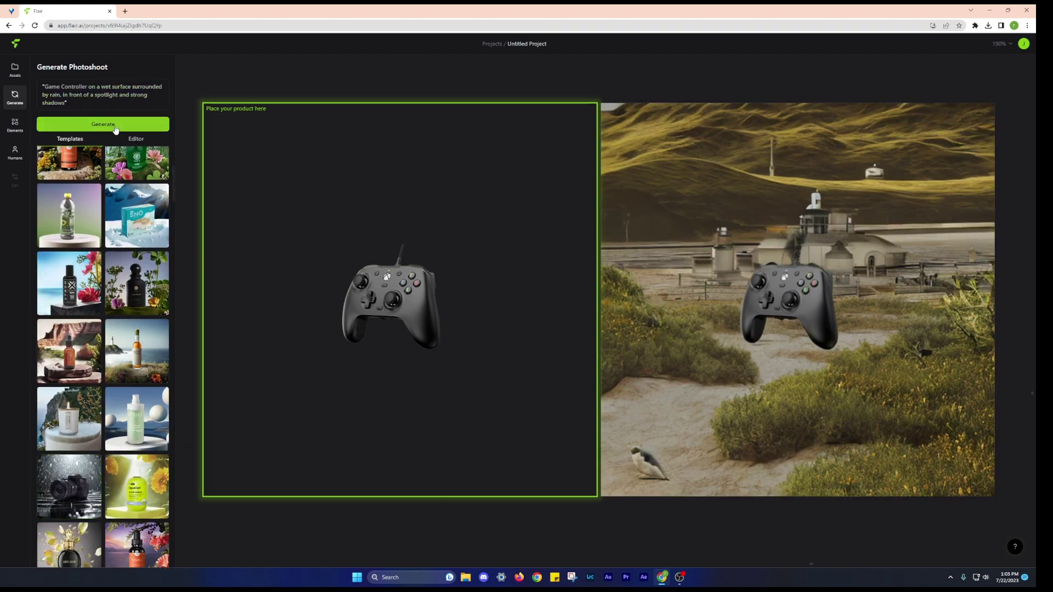
{"action": "left_click", "coordinate": [121, 123]}
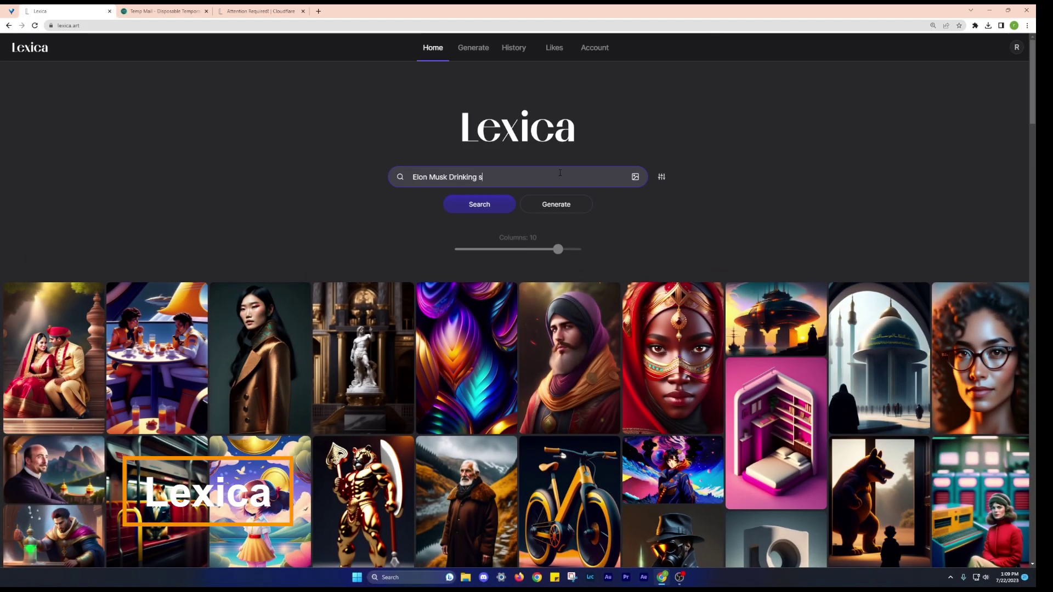
{"action": "type", "text": "tarbucks"}
Search Lexica for the Starbucks and underwater-garden prompts, opening a result image from each
{"action": "key", "text": "Return"}
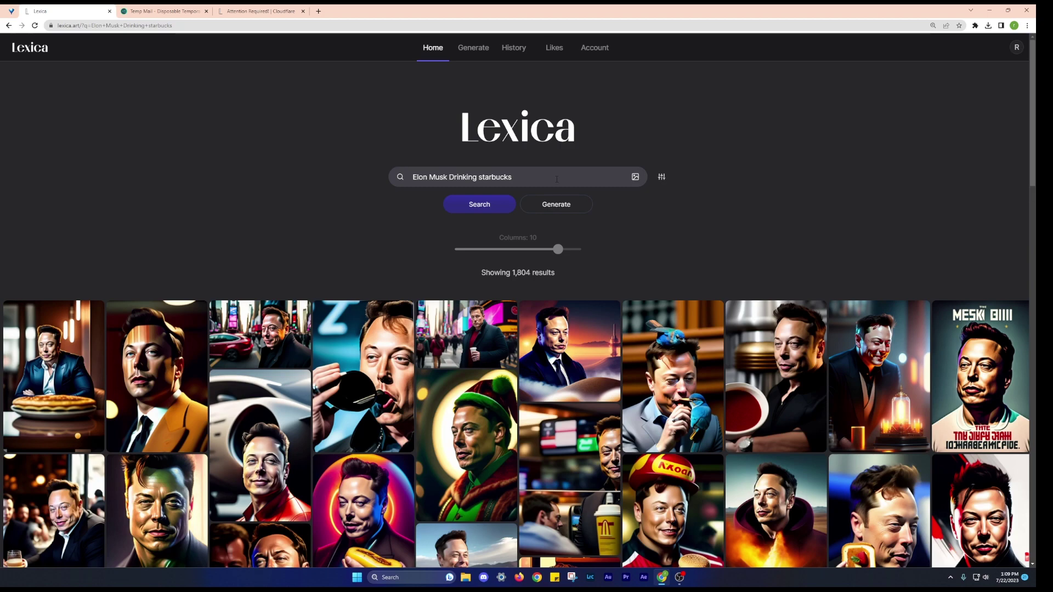
{"action": "left_click", "coordinate": [482, 341]}
{"action": "mouse_move", "coordinate": [509, 352]}
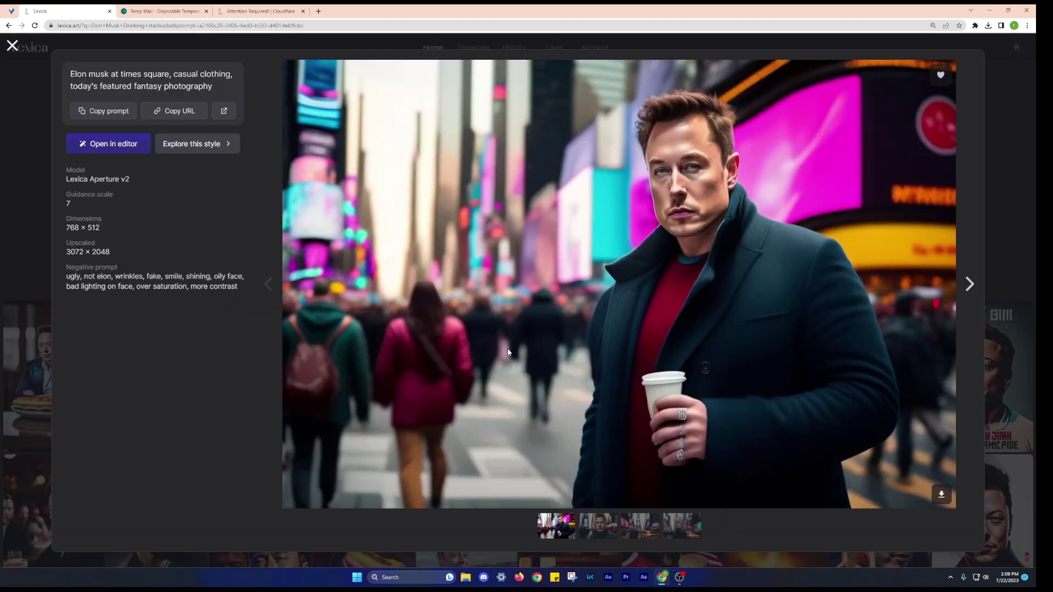
{"action": "scroll", "coordinate": [523, 420], "scroll_direction": "down", "scroll_amount": 1}
{"action": "scroll", "coordinate": [523, 420], "scroll_direction": "down", "scroll_amount": 4}
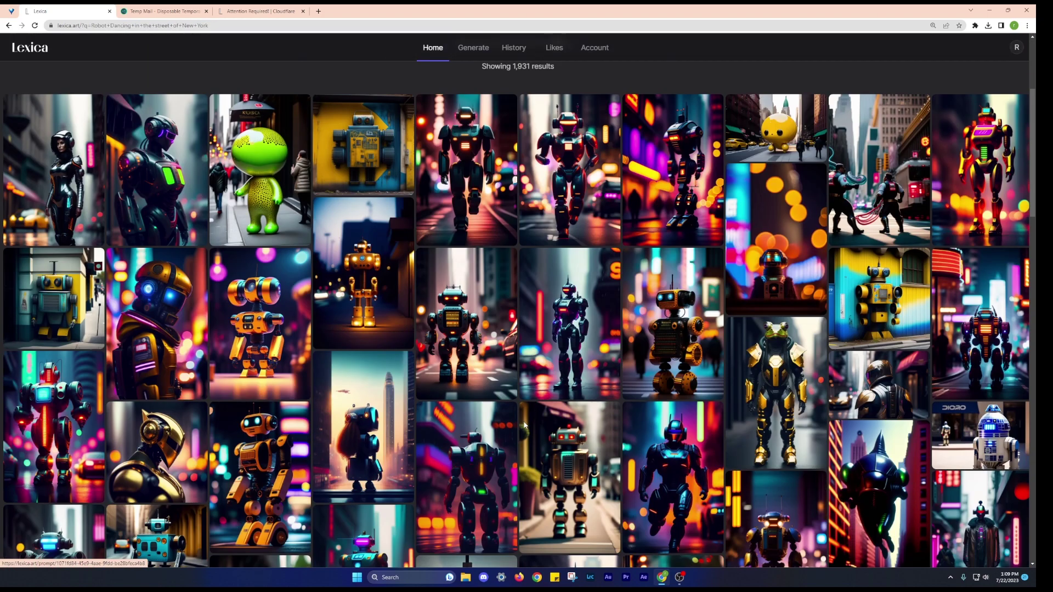
{"action": "scroll", "coordinate": [523, 420], "scroll_direction": "down", "scroll_amount": 5}
{"action": "scroll", "coordinate": [523, 420], "scroll_direction": "down", "scroll_amount": 2}
{"action": "scroll", "coordinate": [523, 420], "scroll_direction": "down", "scroll_amount": 2}
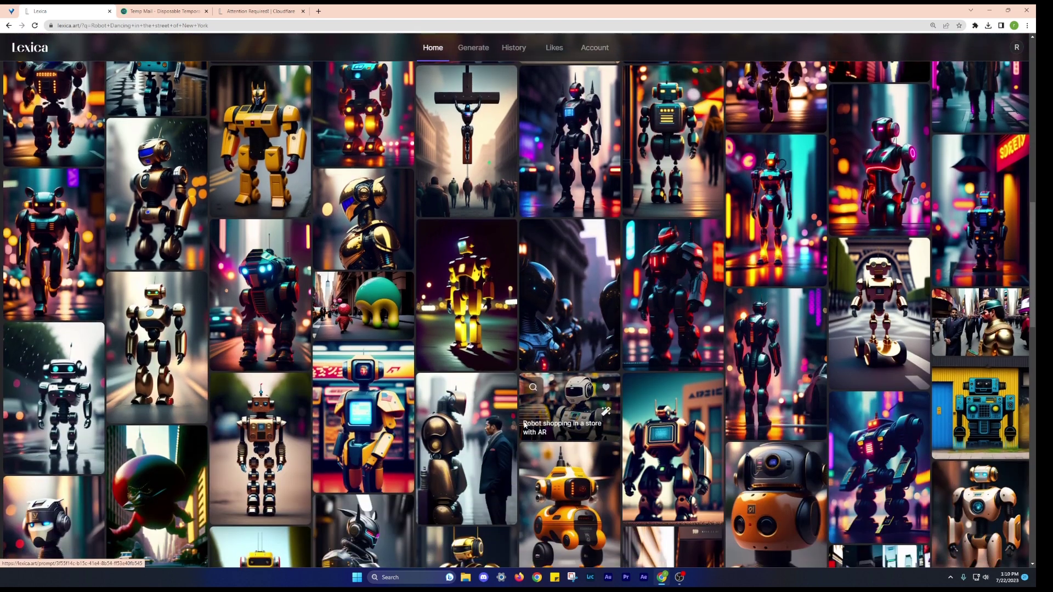
{"action": "scroll", "coordinate": [524, 425], "scroll_direction": "down", "scroll_amount": 1}
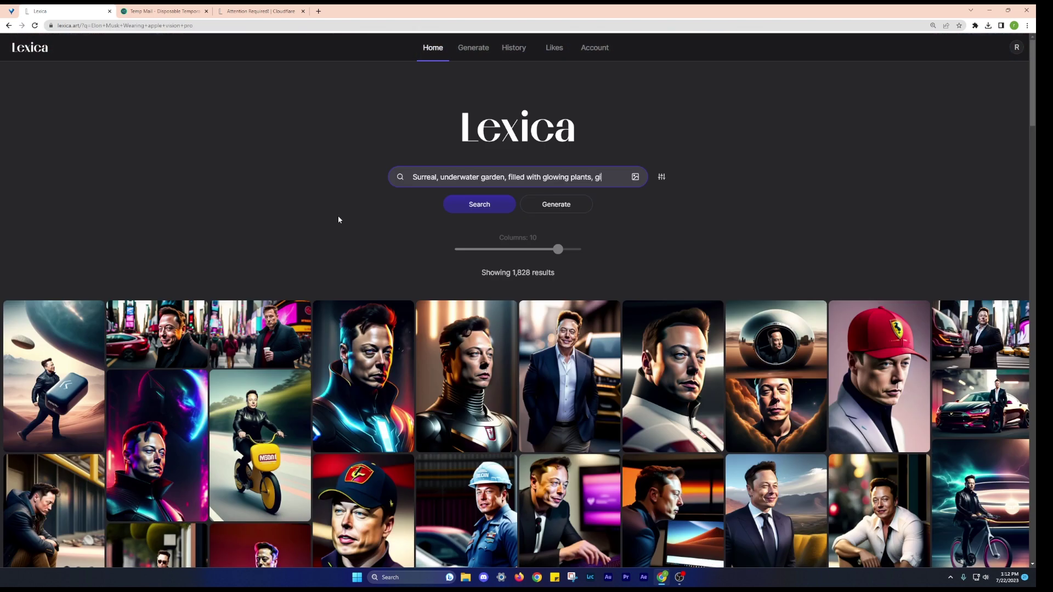
{"action": "type", "text": "painting"}
{"action": "key", "text": "Return"}
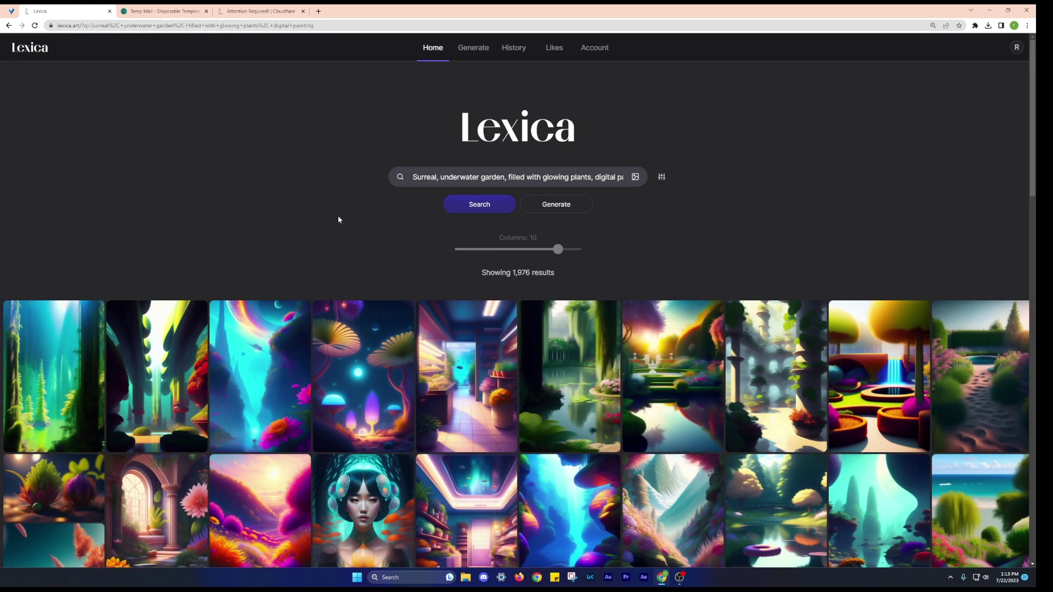
{"action": "left_click", "coordinate": [63, 364]}
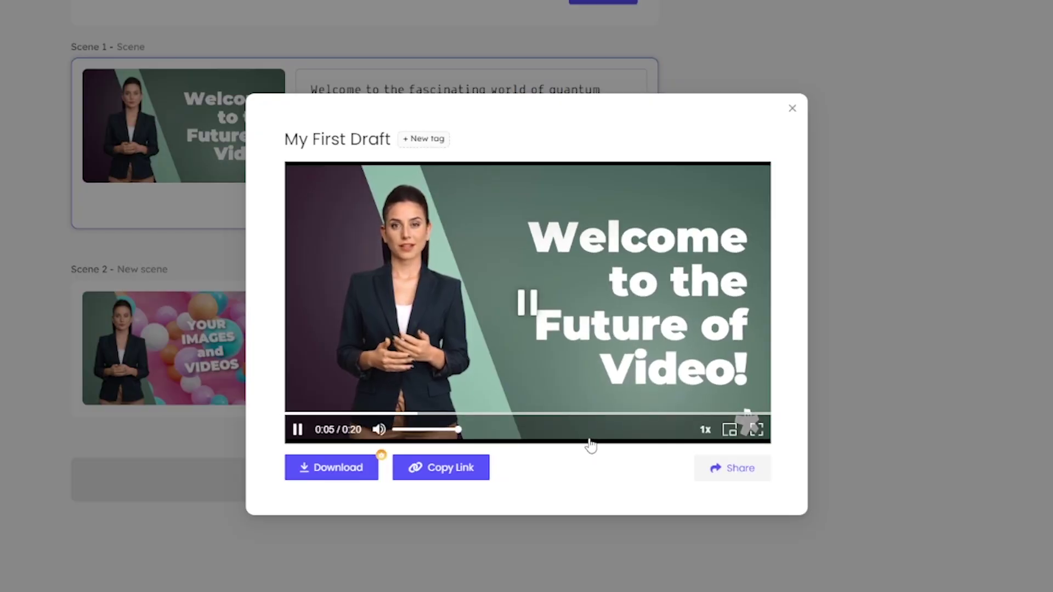
Close the HourOne draft video preview and dismiss the rating request
{"action": "left_click", "coordinate": [791, 109]}
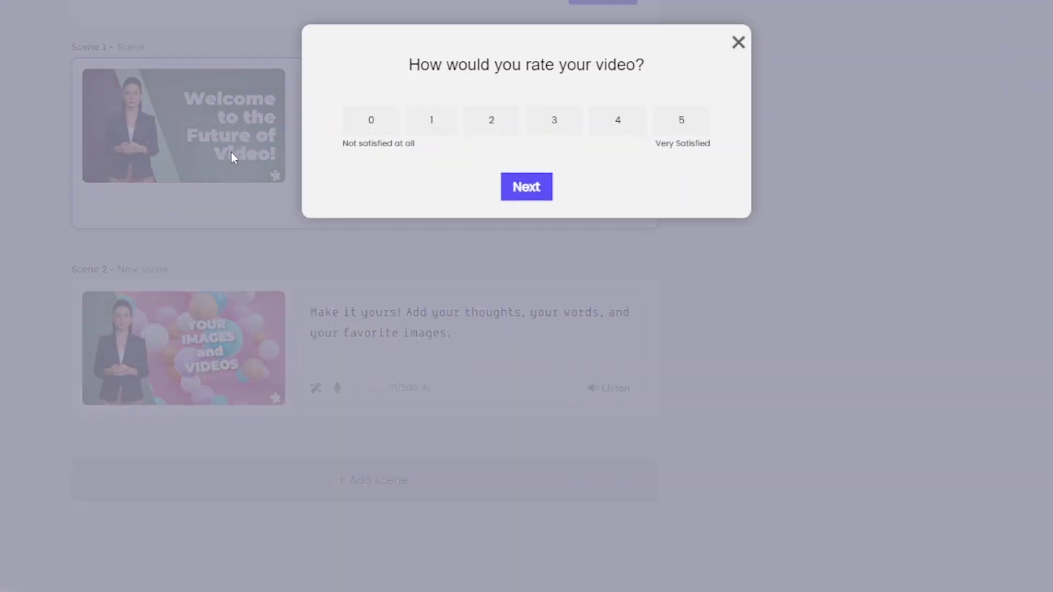
{"action": "left_click", "coordinate": [738, 43]}
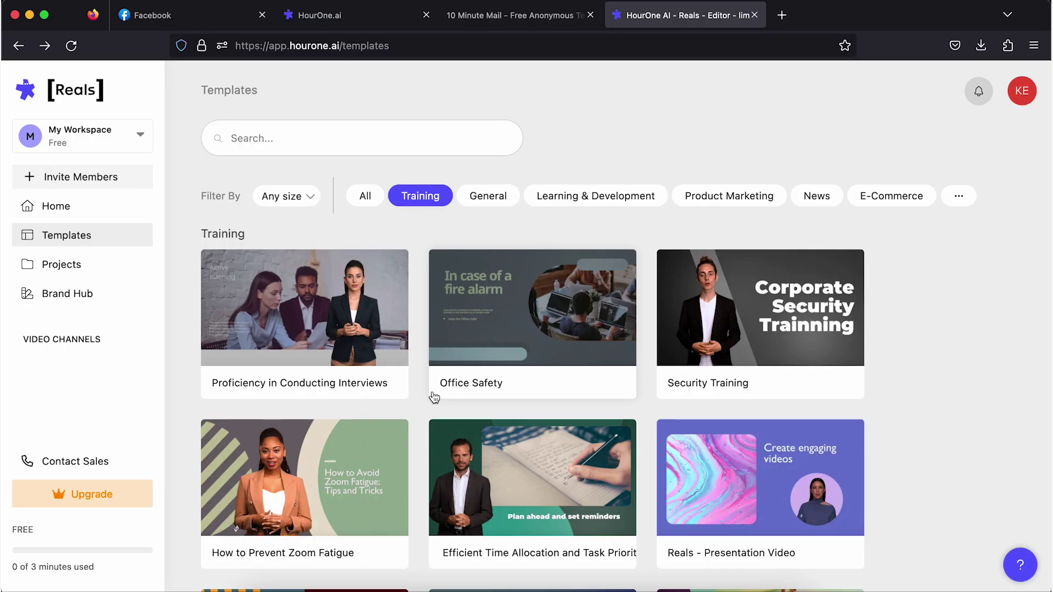
{"action": "scroll", "coordinate": [434, 397], "scroll_direction": "down", "scroll_amount": 1}
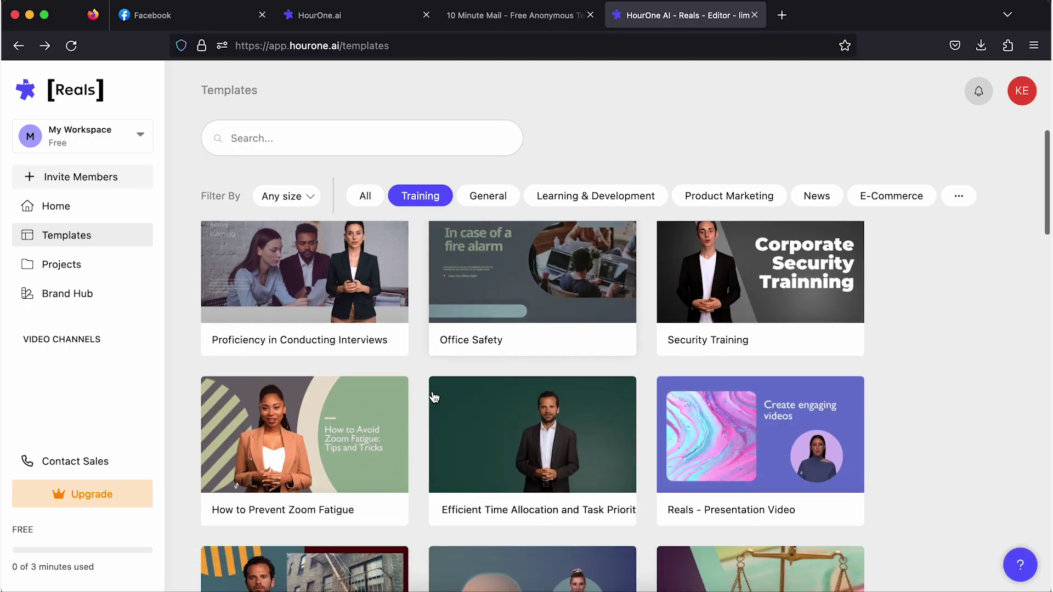
{"action": "scroll", "coordinate": [433, 398], "scroll_direction": "down", "scroll_amount": 2}
{"action": "scroll", "coordinate": [433, 397], "scroll_direction": "down", "scroll_amount": 1}
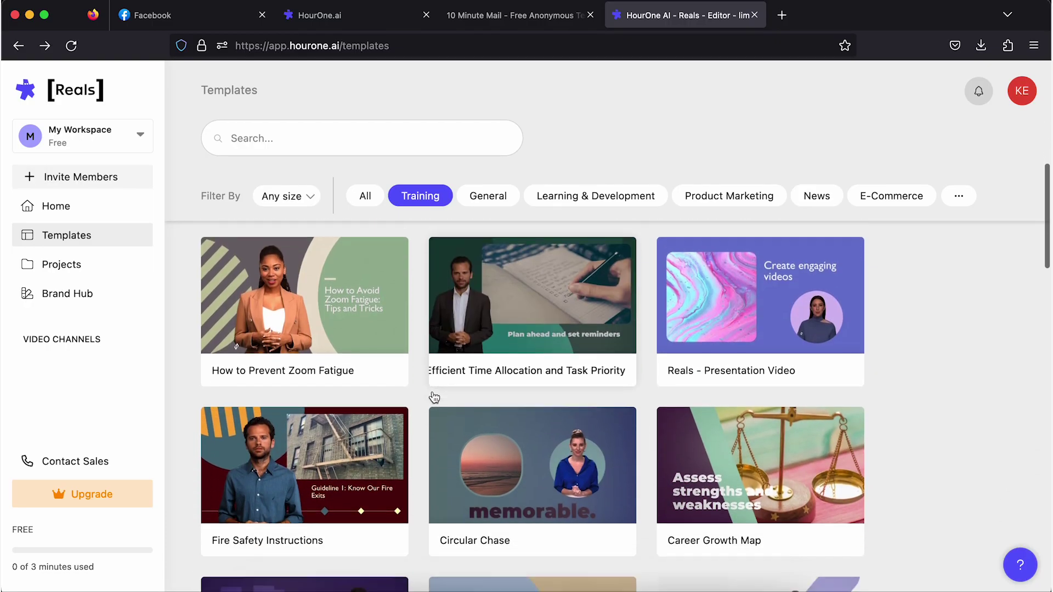
{"action": "scroll", "coordinate": [433, 397], "scroll_direction": "down", "scroll_amount": 1}
{"action": "scroll", "coordinate": [433, 397], "scroll_direction": "down", "scroll_amount": 2}
{"action": "scroll", "coordinate": [433, 397], "scroll_direction": "down", "scroll_amount": 1}
{"action": "scroll", "coordinate": [433, 397], "scroll_direction": "down", "scroll_amount": 1}
{"action": "scroll", "coordinate": [433, 397], "scroll_direction": "down", "scroll_amount": 1}
{"action": "scroll", "coordinate": [434, 397], "scroll_direction": "down", "scroll_amount": 2}
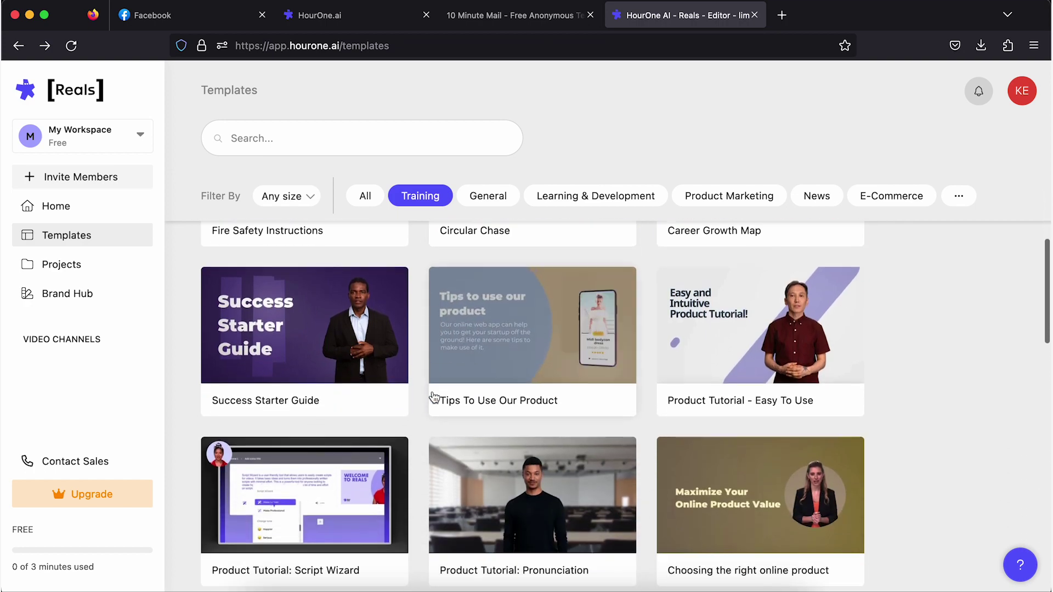
{"action": "scroll", "coordinate": [433, 397], "scroll_direction": "down", "scroll_amount": 2}
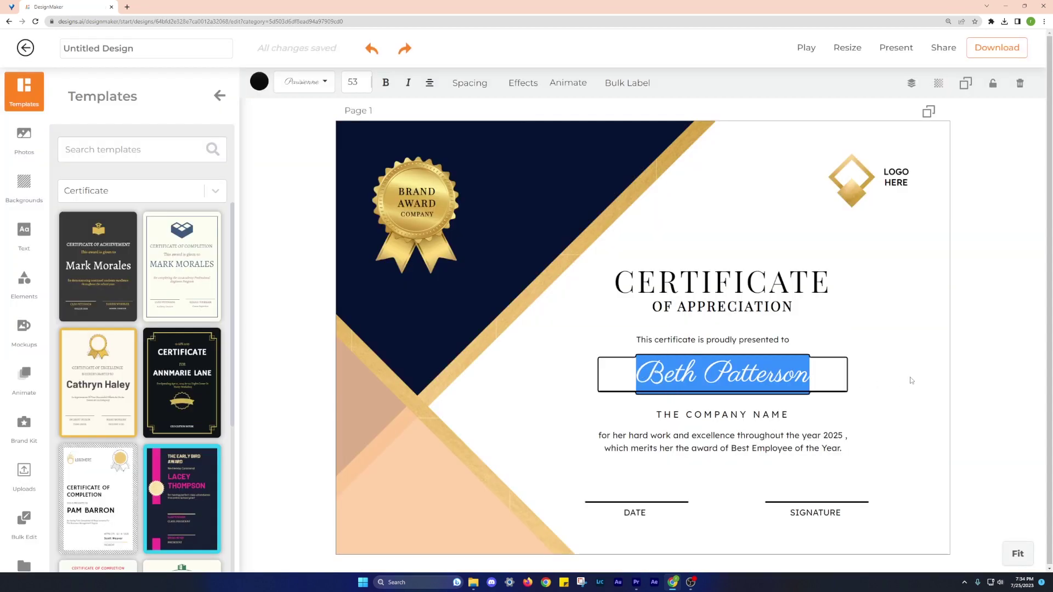
{"action": "type", "text": "John Jackson"}
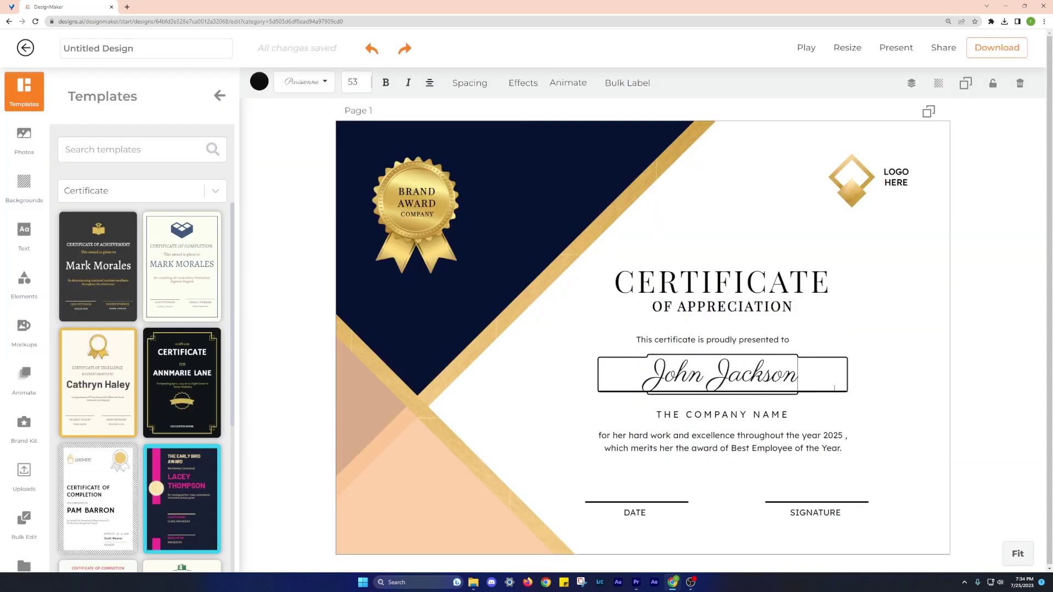
{"action": "left_click", "coordinate": [787, 413]}
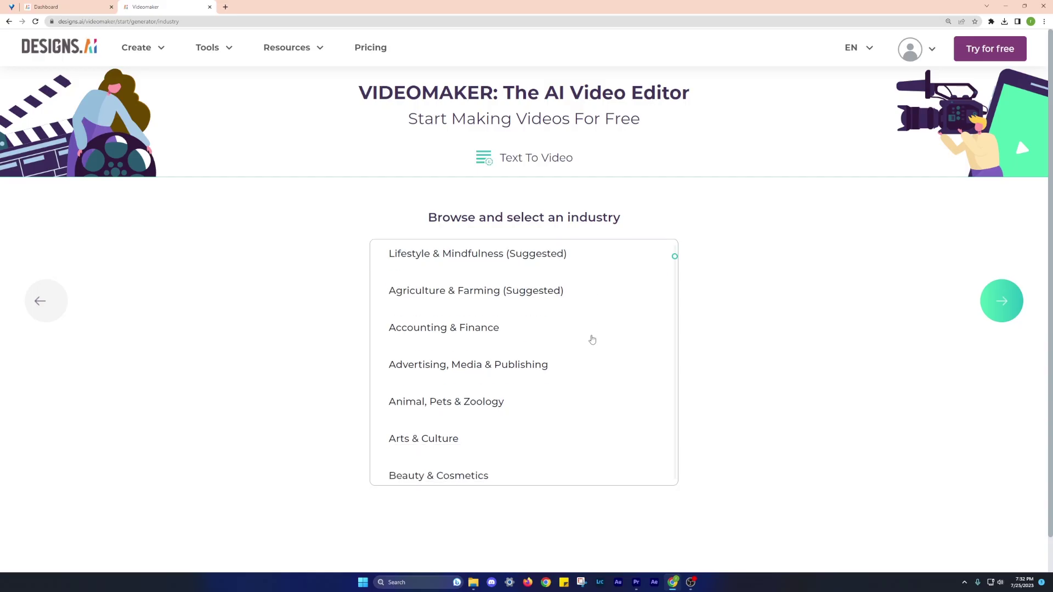
{"action": "scroll", "coordinate": [588, 320], "scroll_direction": "down", "scroll_amount": 2}
{"action": "scroll", "coordinate": [597, 346], "scroll_direction": "down", "scroll_amount": 3}
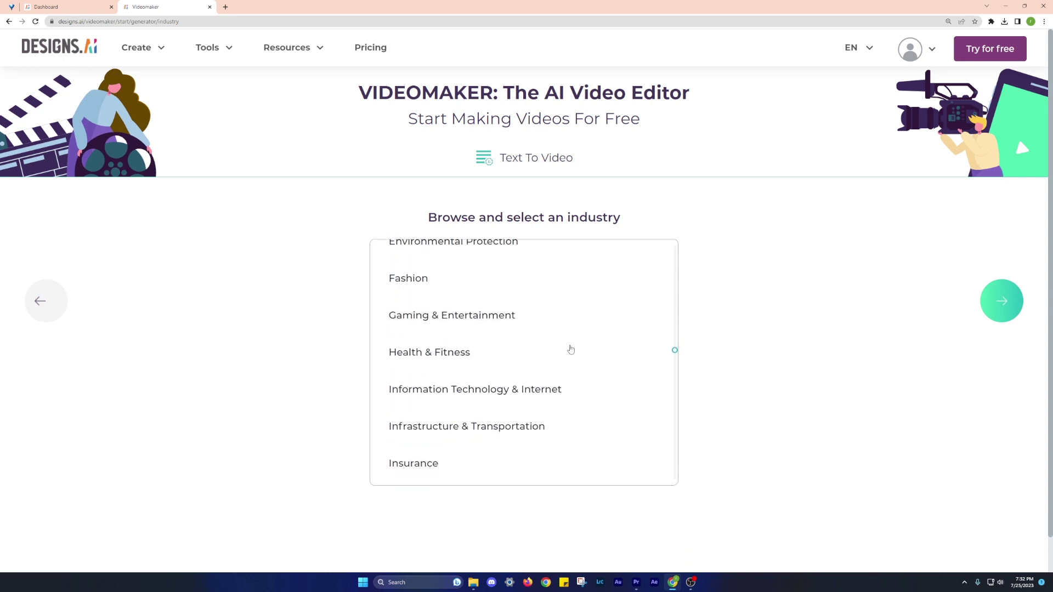
{"action": "left_click", "coordinate": [569, 351]}
{"action": "left_click", "coordinate": [995, 309]}
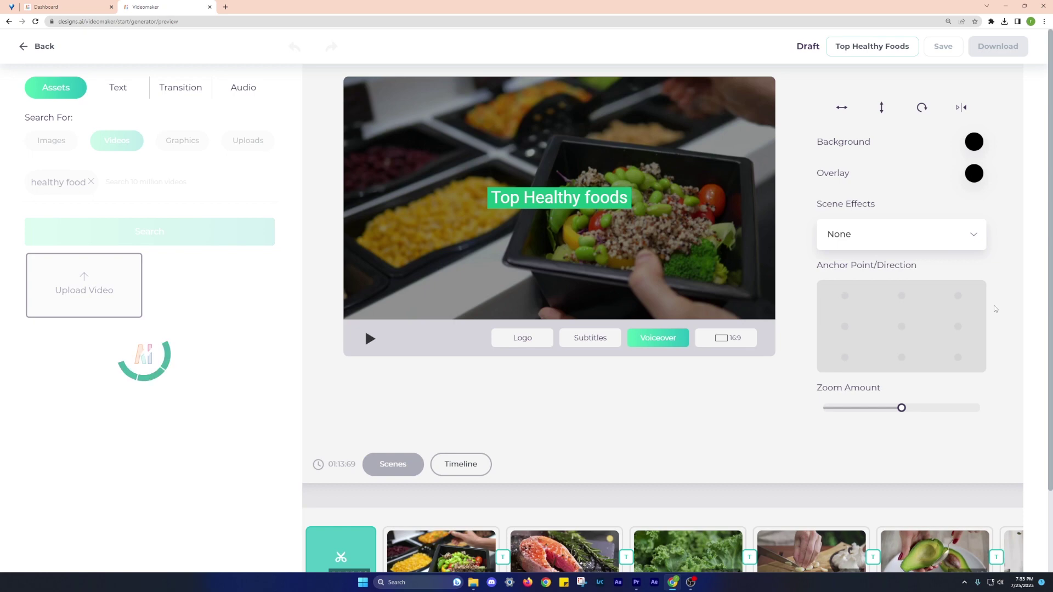
{"action": "left_click", "coordinate": [370, 339]}
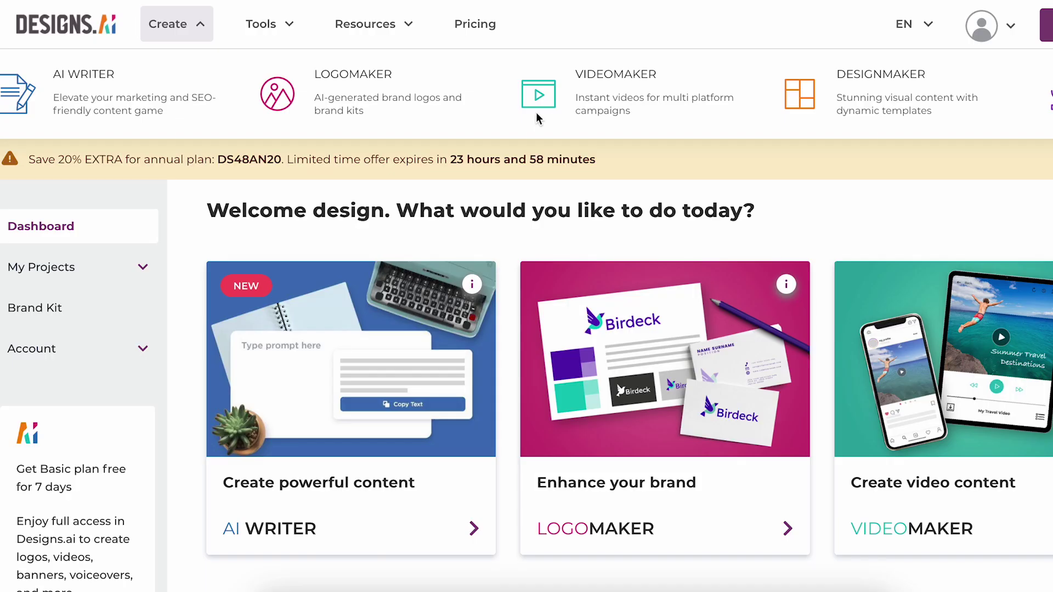
{"action": "scroll", "coordinate": [977, 108], "scroll_direction": "right", "scroll_amount": 3}
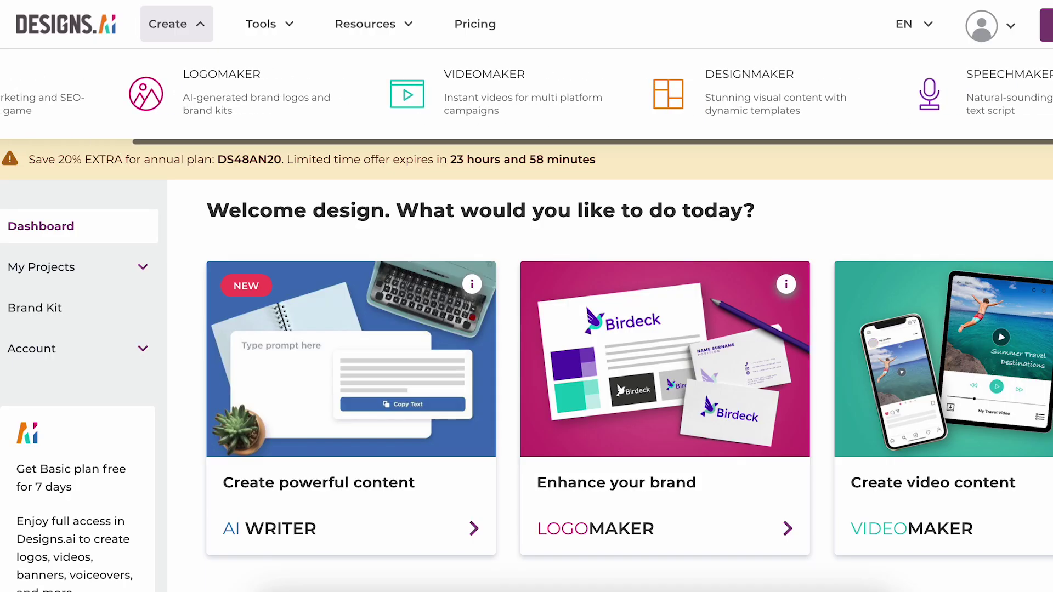
{"action": "scroll", "coordinate": [978, 108], "scroll_direction": "left", "scroll_amount": 4}
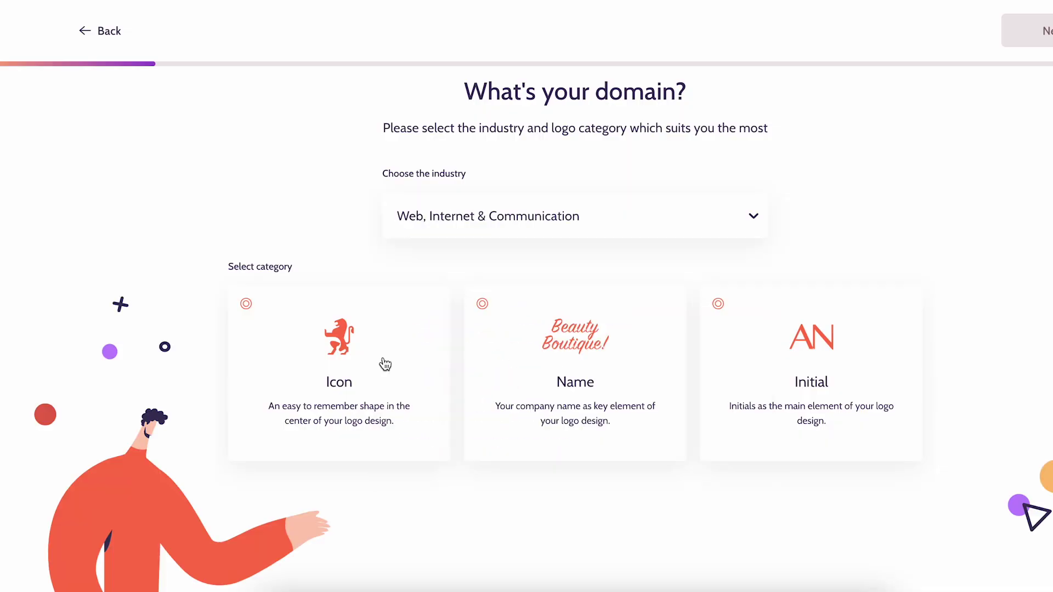
{"action": "left_click", "coordinate": [386, 364]}
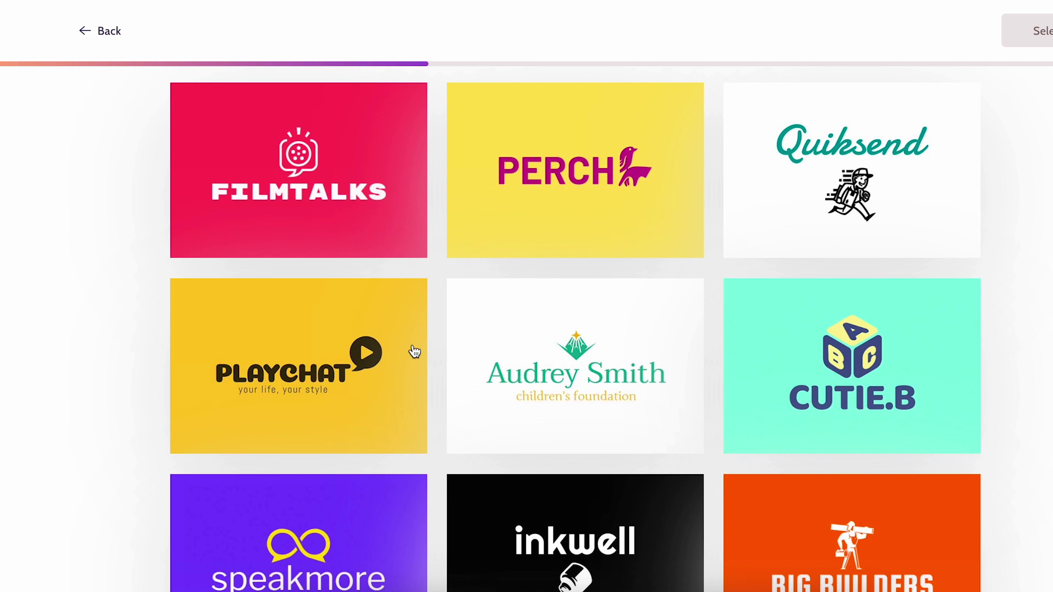
{"action": "scroll", "coordinate": [985, 140], "scroll_direction": "down", "scroll_amount": 2}
{"action": "scroll", "coordinate": [985, 140], "scroll_direction": "down", "scroll_amount": 4}
{"action": "scroll", "coordinate": [985, 140], "scroll_direction": "down", "scroll_amount": 1}
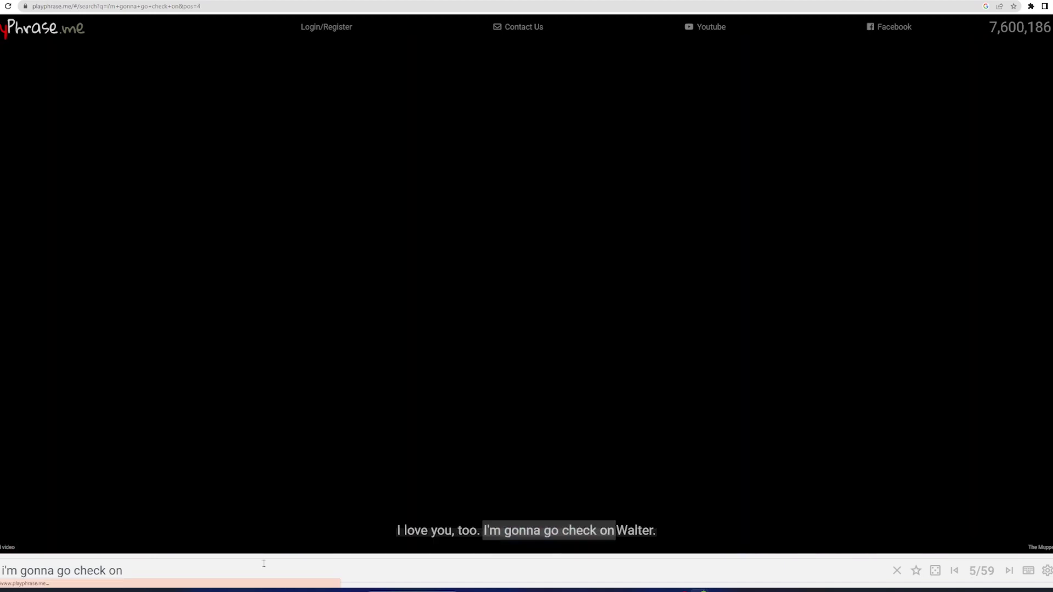
{"action": "type", "text": "see you again"}
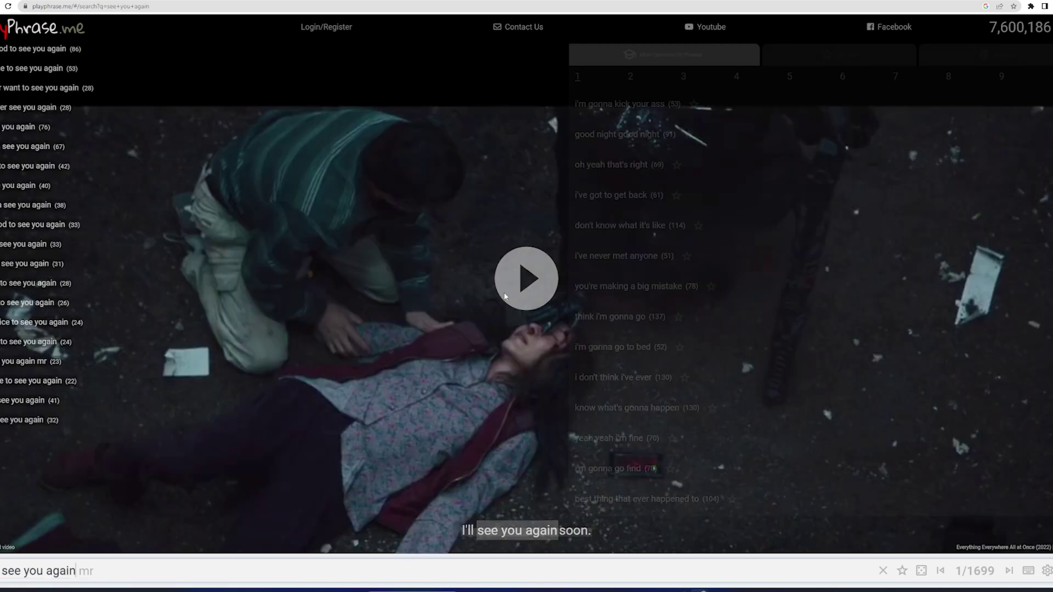
Play the Playphrase.me clip for 'see you again'
{"action": "left_click", "coordinate": [506, 296]}
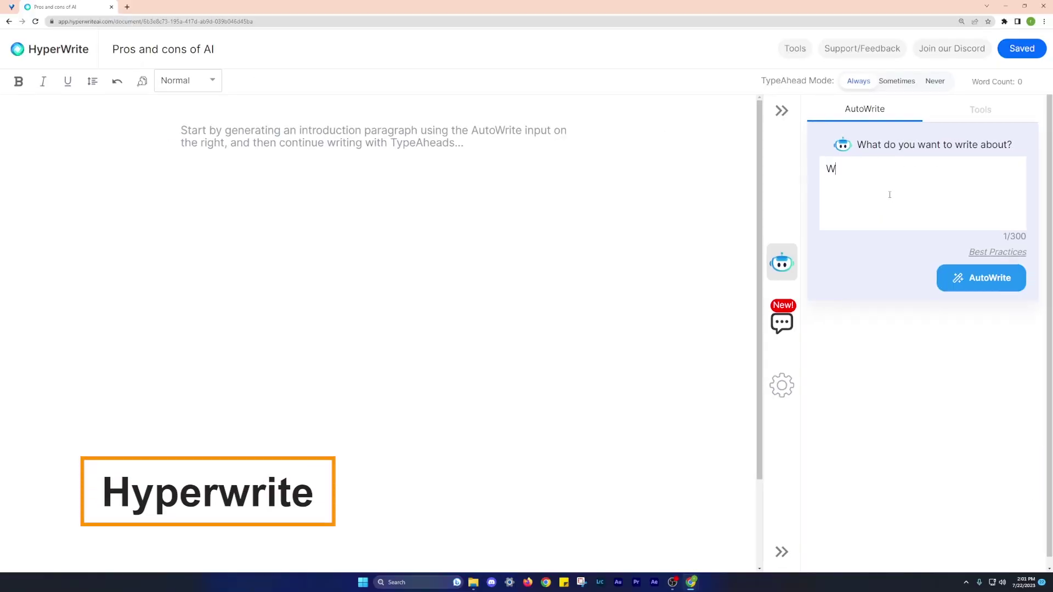
{"action": "type", "text": "rite about pros and cons of AI in today's world"}
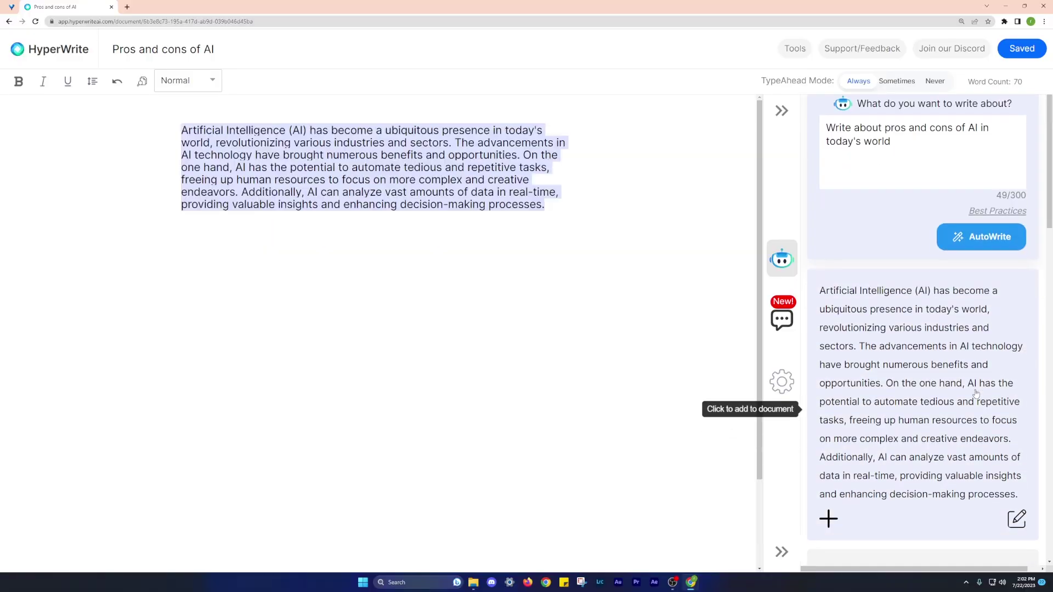
{"action": "scroll", "coordinate": [976, 399], "scroll_direction": "down", "scroll_amount": 3}
Insert the second AutoWrite suggestion, regenerate, and add the AI-impact paragraph to the document
{"action": "left_click", "coordinate": [976, 399]}
{"action": "scroll", "coordinate": [976, 399], "scroll_direction": "down", "scroll_amount": 1}
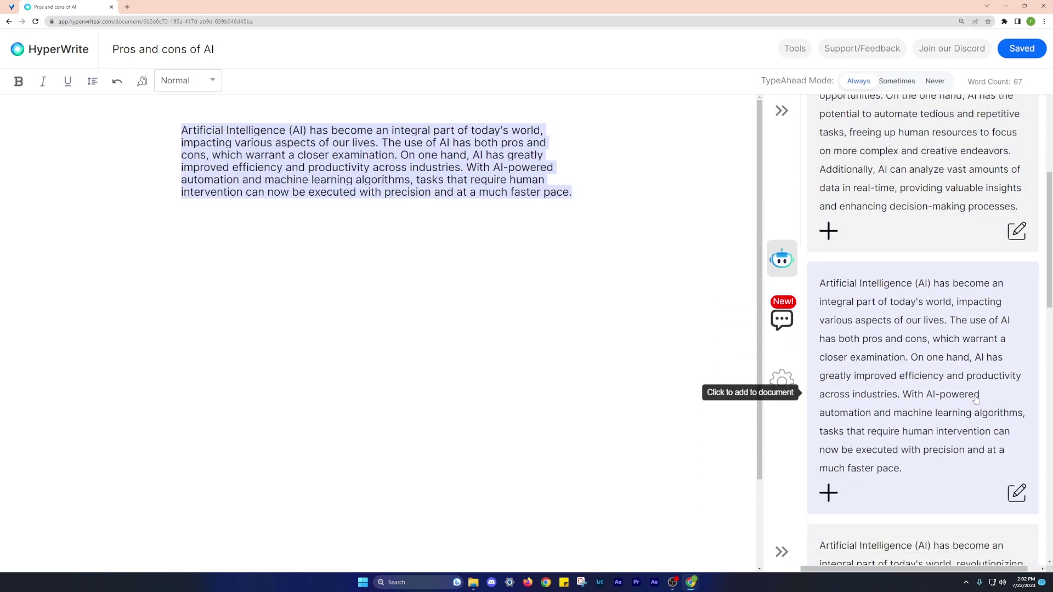
{"action": "scroll", "coordinate": [976, 398], "scroll_direction": "down", "scroll_amount": 2}
{"action": "left_click", "coordinate": [977, 398]}
{"action": "scroll", "coordinate": [976, 399], "scroll_direction": "down", "scroll_amount": 2}
{"action": "scroll", "coordinate": [976, 400], "scroll_direction": "up", "scroll_amount": 2}
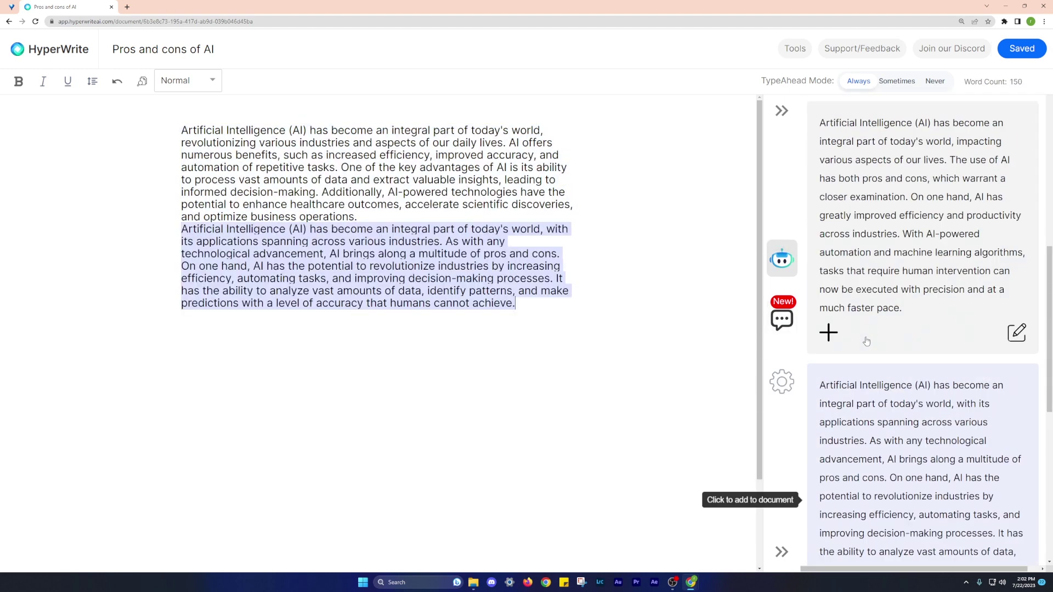
{"action": "scroll", "coordinate": [823, 493], "scroll_direction": "up", "scroll_amount": 3}
{"action": "scroll", "coordinate": [884, 254], "scroll_direction": "up", "scroll_amount": 3}
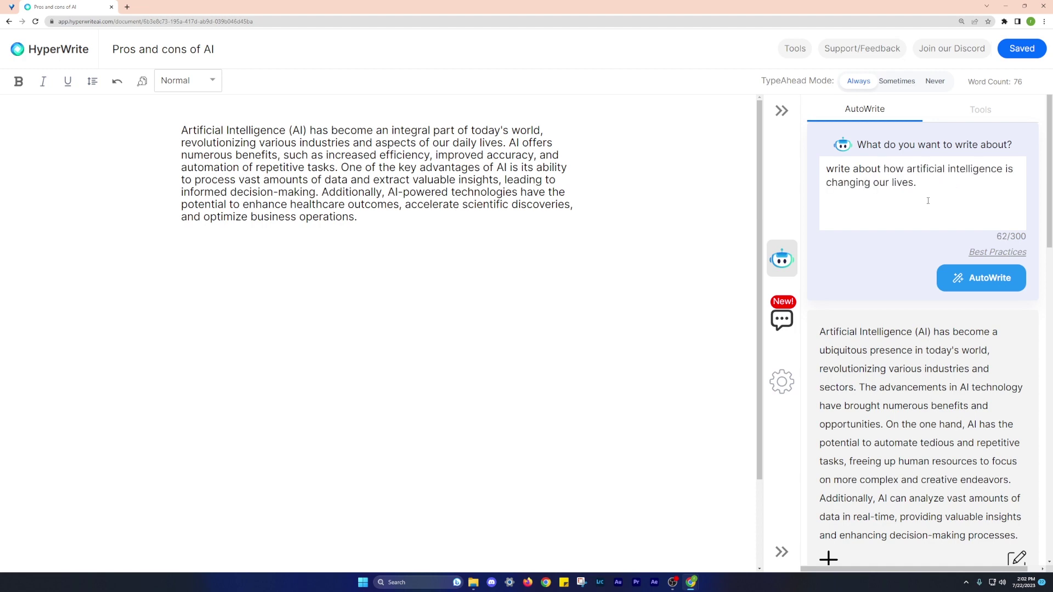
{"action": "left_click", "coordinate": [990, 279]}
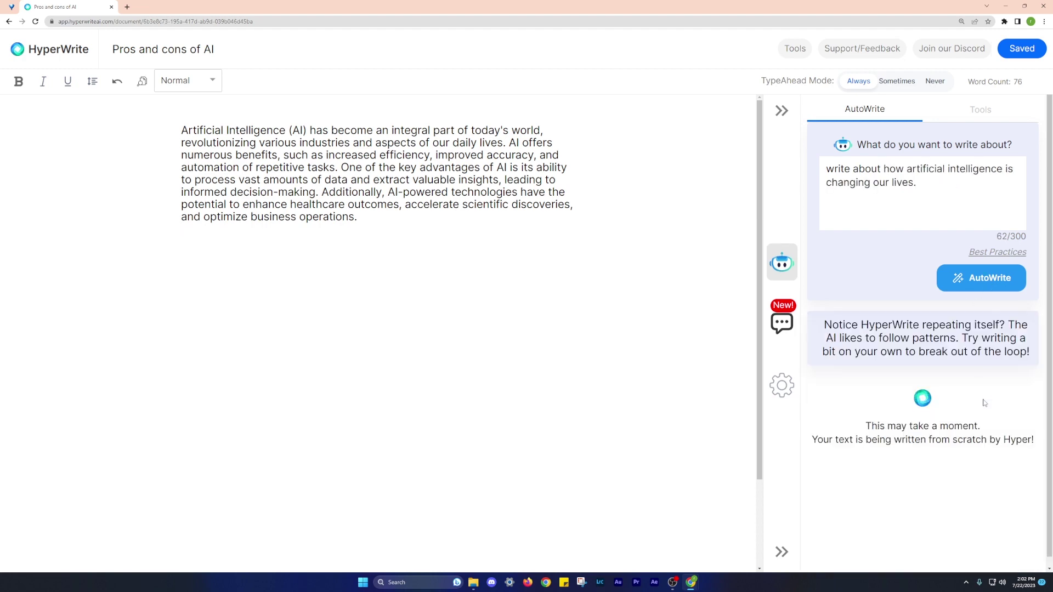
{"action": "scroll", "coordinate": [983, 403], "scroll_direction": "down", "scroll_amount": 2}
{"action": "scroll", "coordinate": [984, 404], "scroll_direction": "down", "scroll_amount": 2}
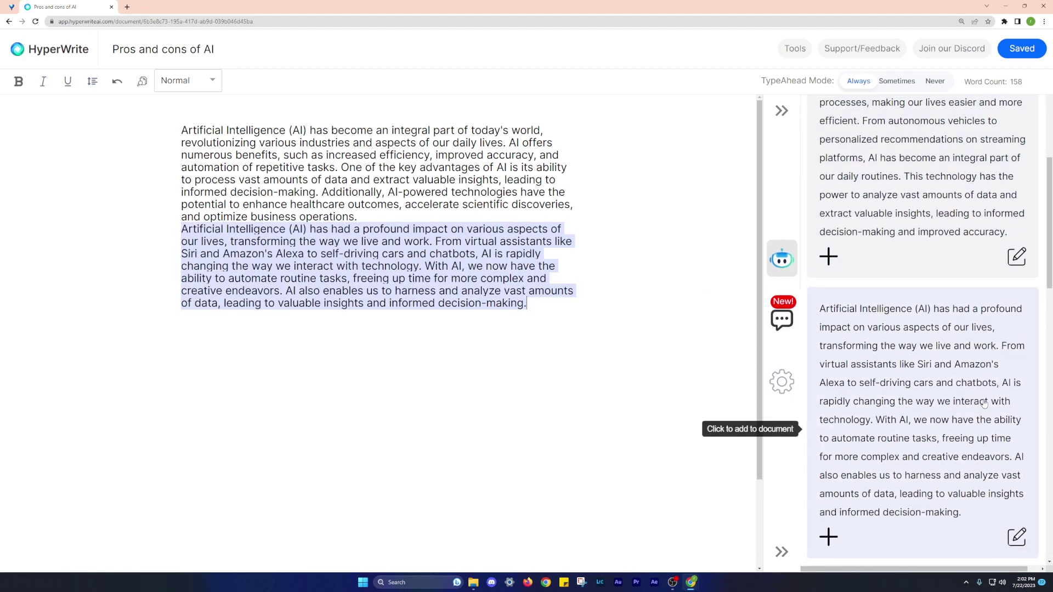
{"action": "left_click", "coordinate": [984, 404]}
{"action": "scroll", "coordinate": [985, 404], "scroll_direction": "down", "scroll_amount": 3}
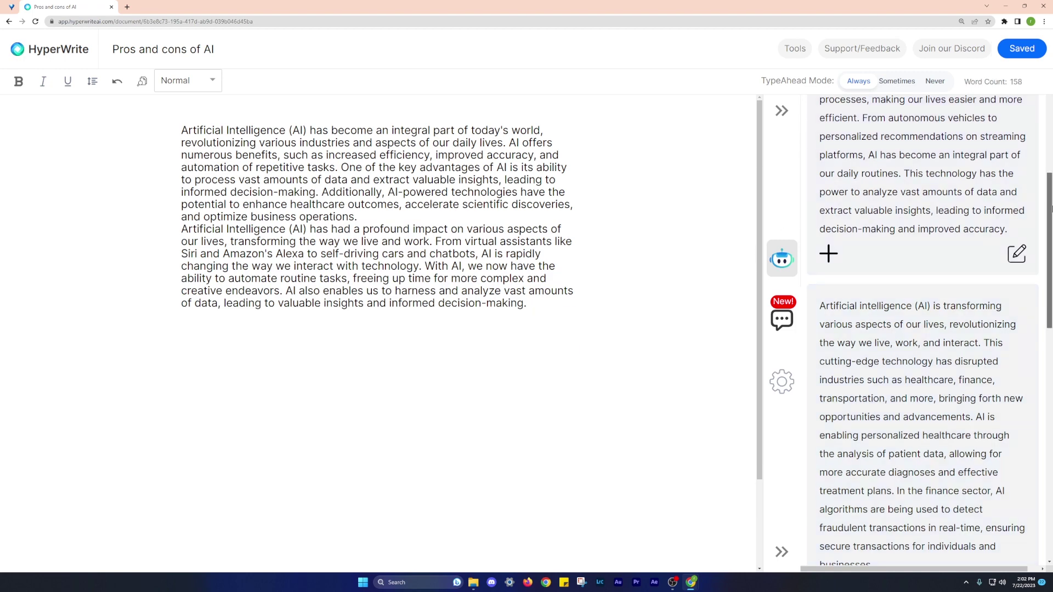
{"action": "scroll", "coordinate": [958, 188], "scroll_direction": "up", "scroll_amount": 4}
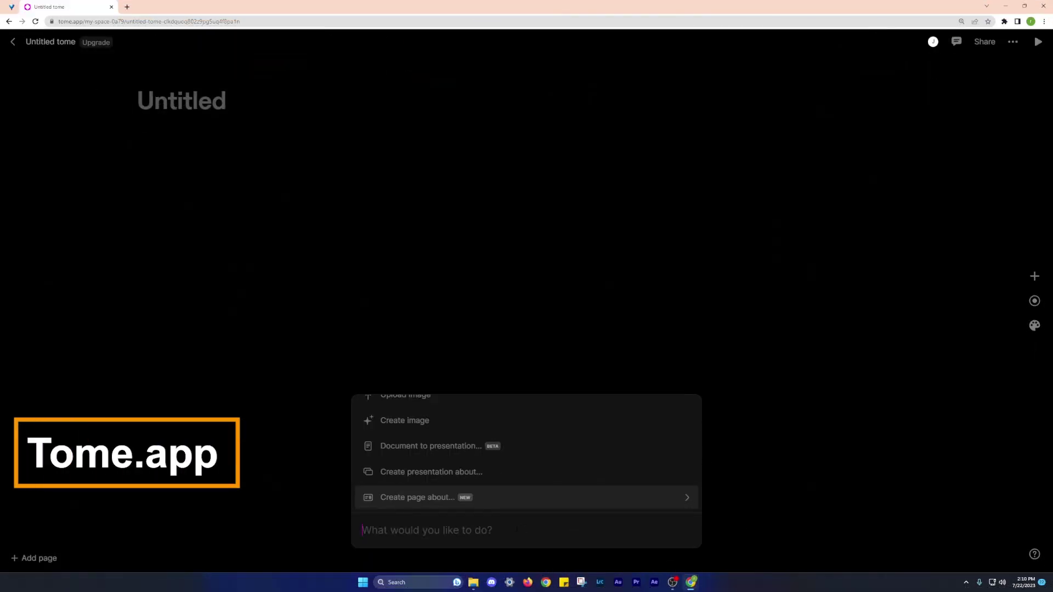
Generate a presentation on 'AI and Machine Learning' and accept the 'The Rise of Intelligent Machines' outline
{"action": "left_click", "coordinate": [483, 472]}
{"action": "type", "text": "AI and Machine Learning"}
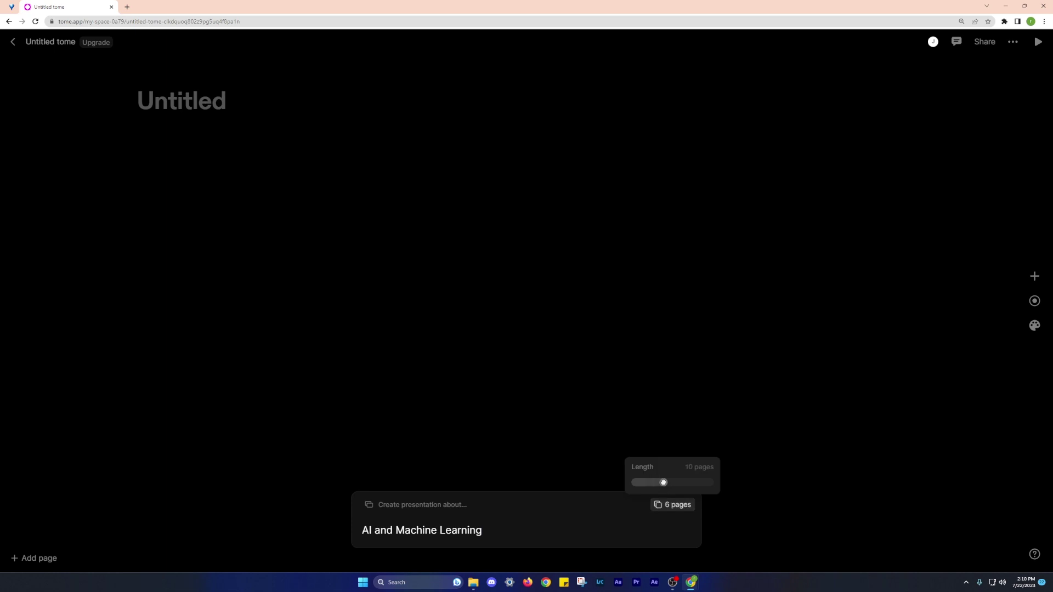
{"action": "key", "text": "Return"}
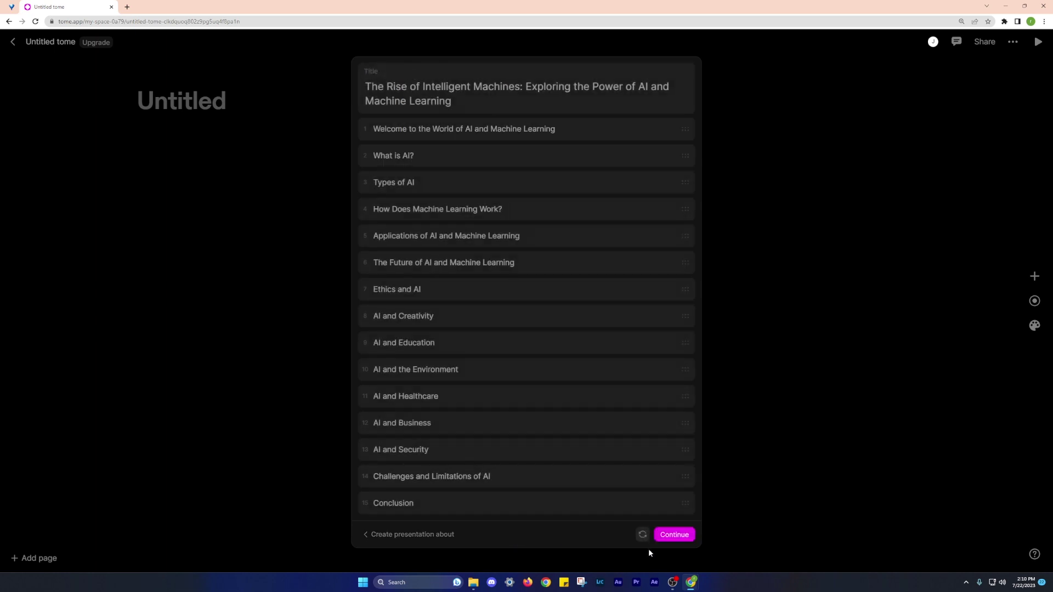
{"action": "left_click", "coordinate": [674, 534]}
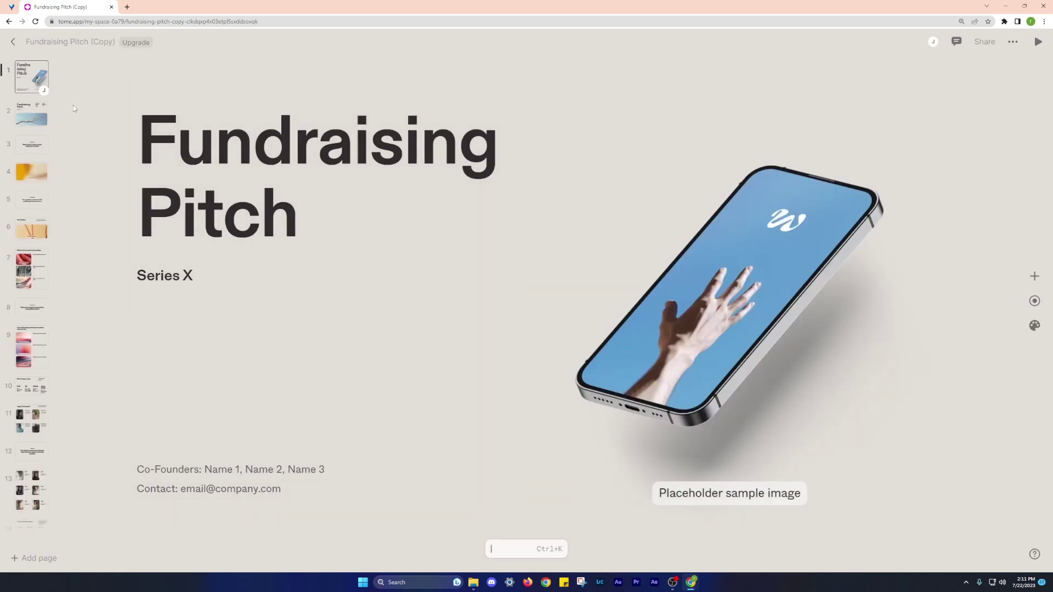
Page through the Fundraising Pitch copy: Mission, Problem, Solution, Target Customer, then Our Team
{"action": "key", "text": "Down"}
{"action": "key", "text": "Down"}
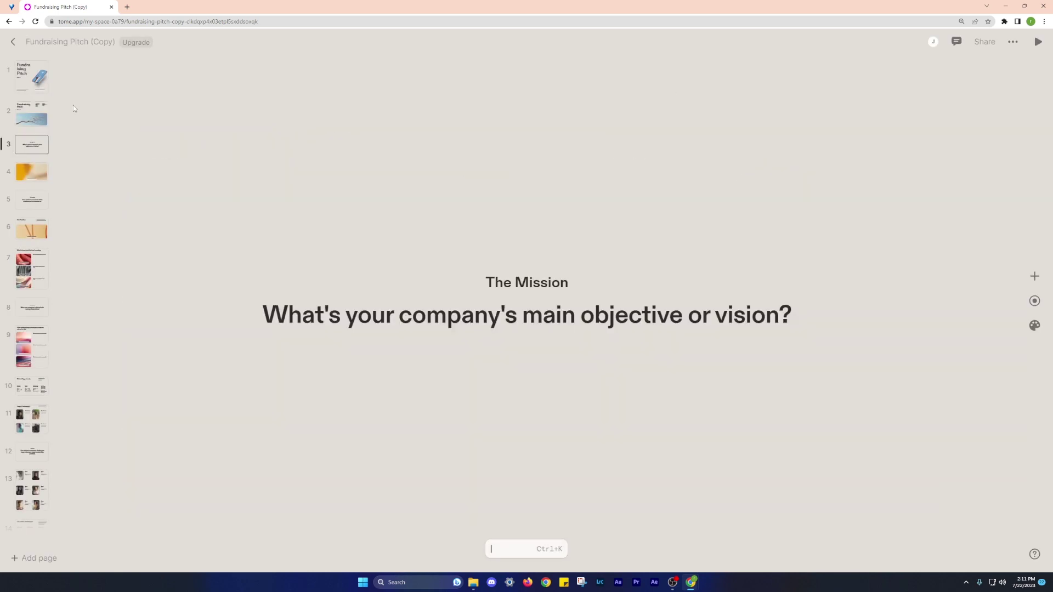
{"action": "key", "text": "Down"}
{"action": "key", "text": "Down"}
{"action": "key", "text": "Down"}
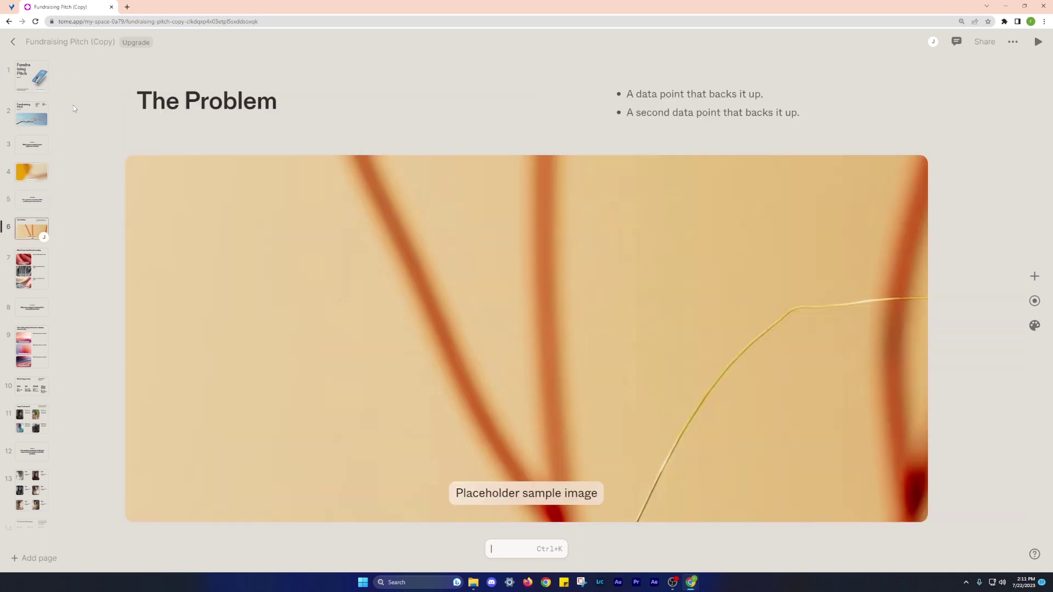
{"action": "key", "text": "Down"}
{"action": "key", "text": "Down"}
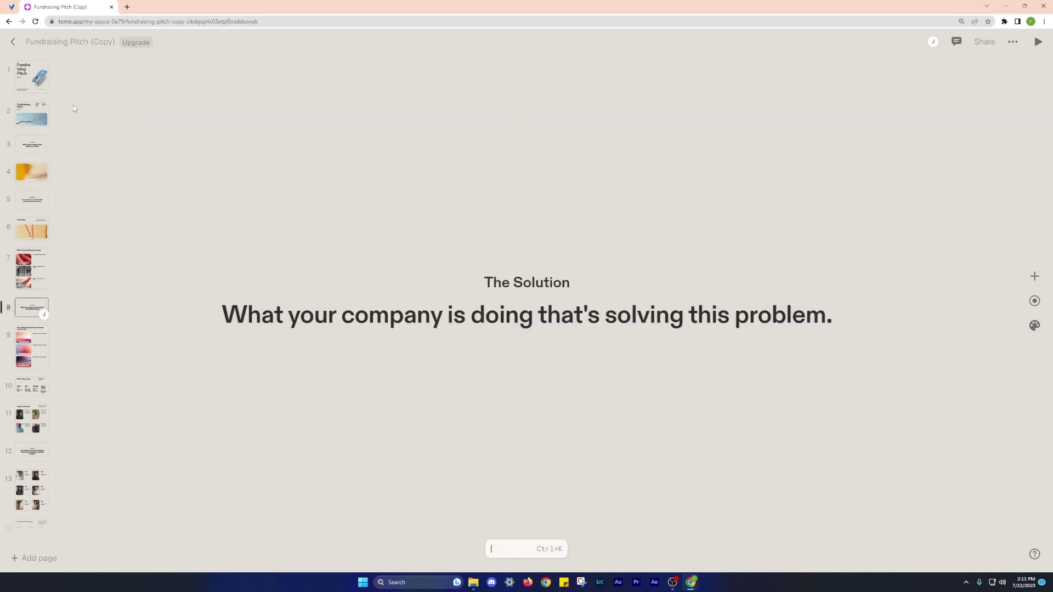
{"action": "key", "text": "Down"}
{"action": "key", "text": "Down"}
{"action": "key", "text": "Down"}
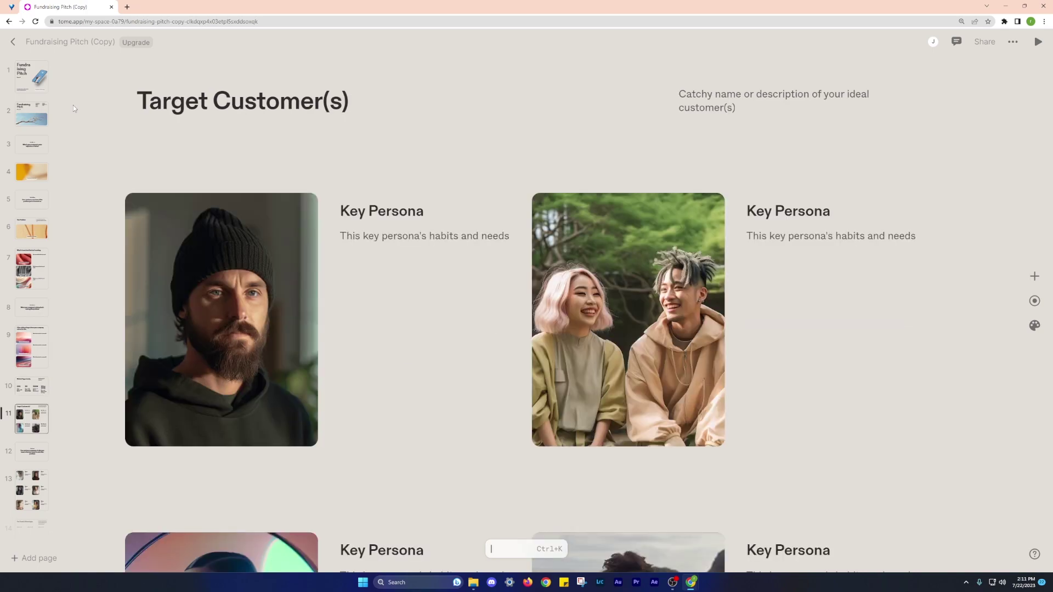
{"action": "key", "text": "Down"}
{"action": "key", "text": "Down"}
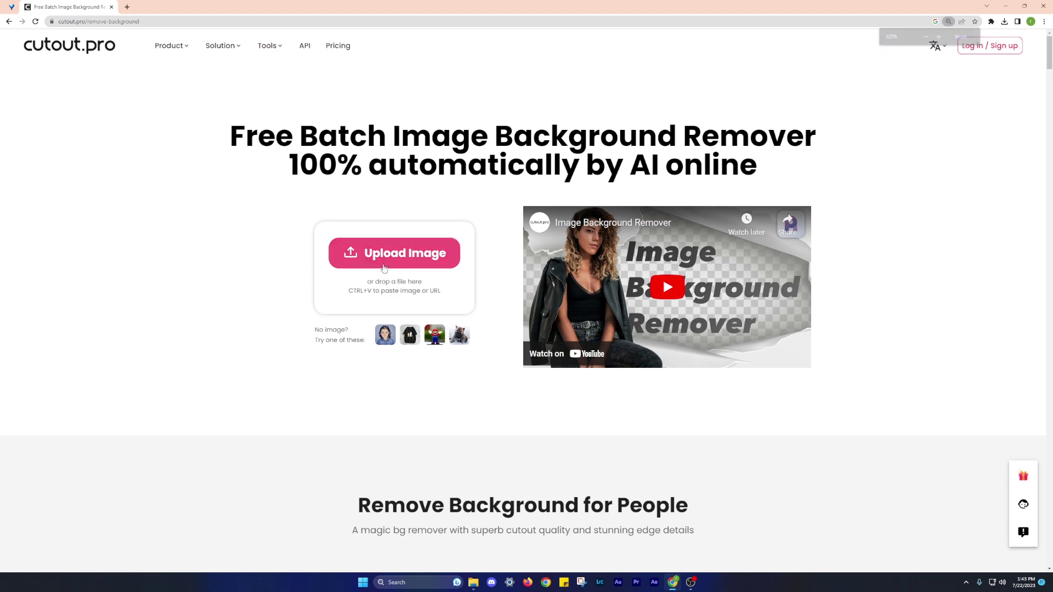
Upload the hand-holding-a-phone photo, use fidelity mode, and download the free cutout as iphone14.png
{"action": "left_click", "coordinate": [383, 267]}
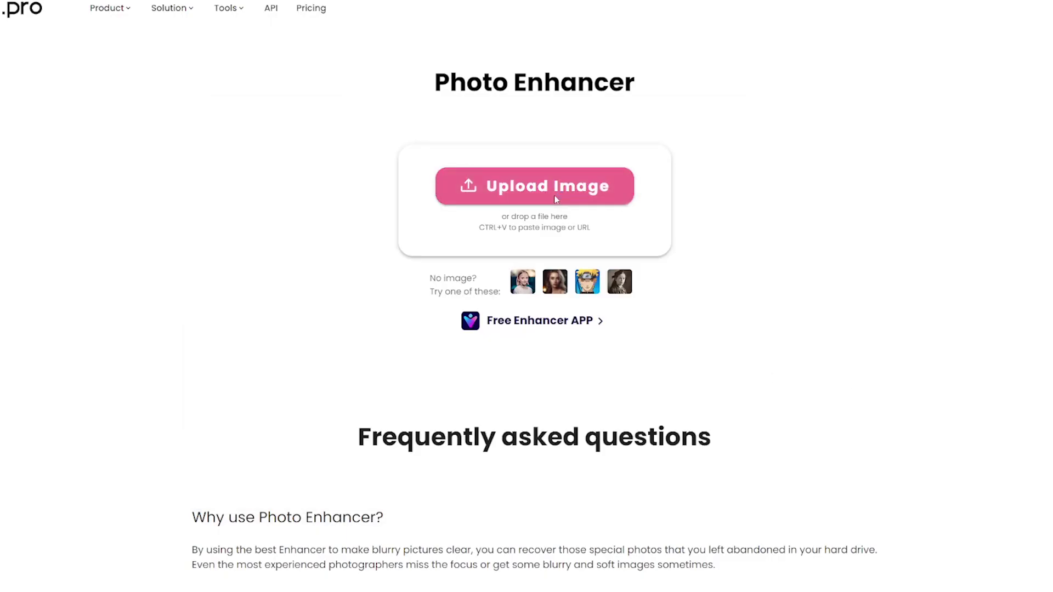
{"action": "left_click", "coordinate": [554, 197]}
{"action": "double_click", "coordinate": [381, 164]}
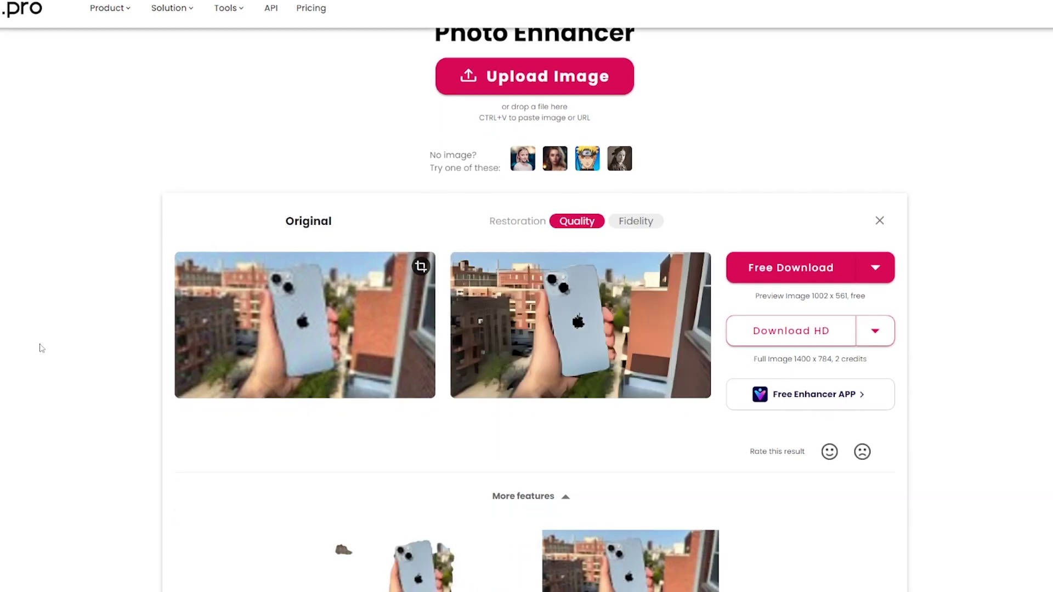
{"action": "scroll", "coordinate": [39, 348], "scroll_direction": "down", "scroll_amount": 1}
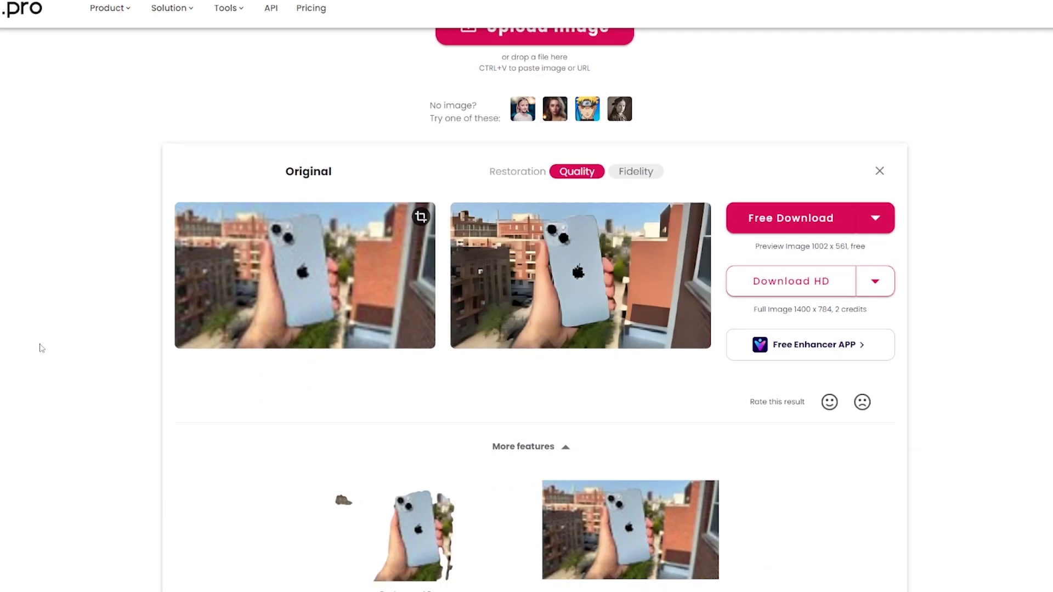
{"action": "left_click", "coordinate": [630, 172]}
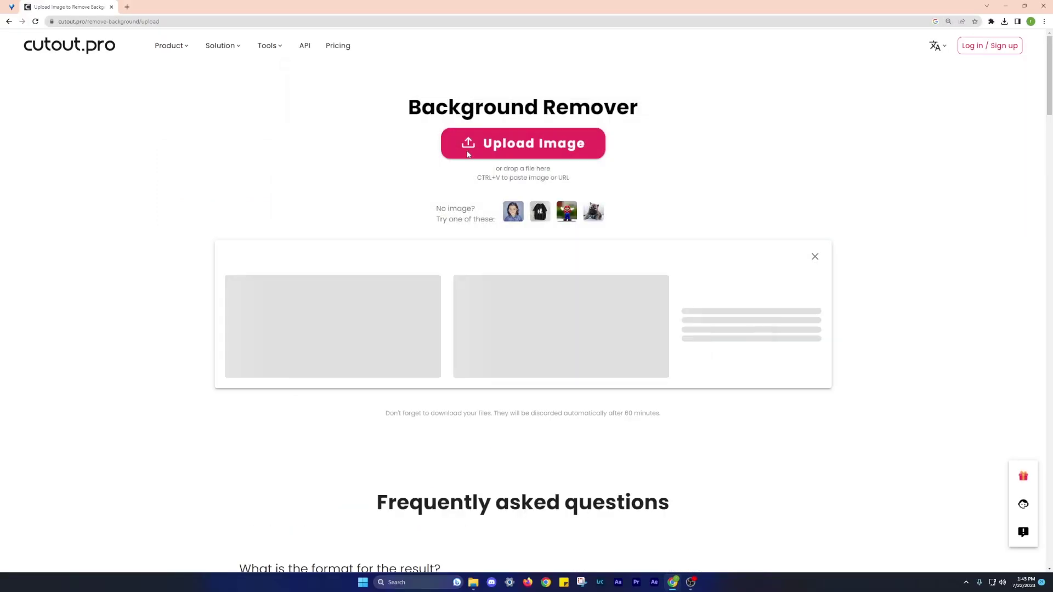
{"action": "scroll", "coordinate": [458, 312], "scroll_direction": "down", "scroll_amount": 1}
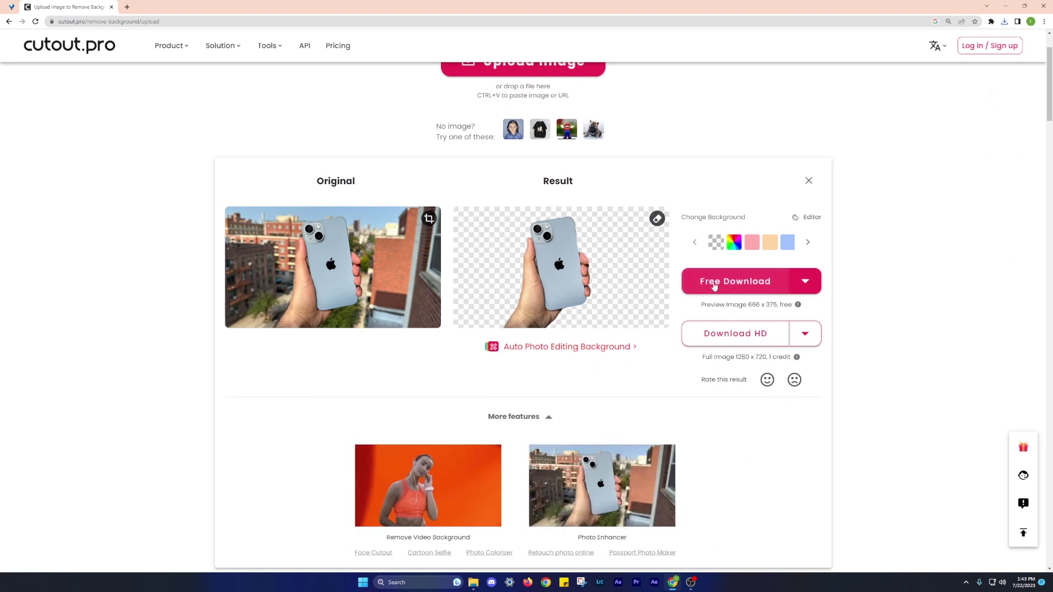
{"action": "left_click", "coordinate": [714, 285]}
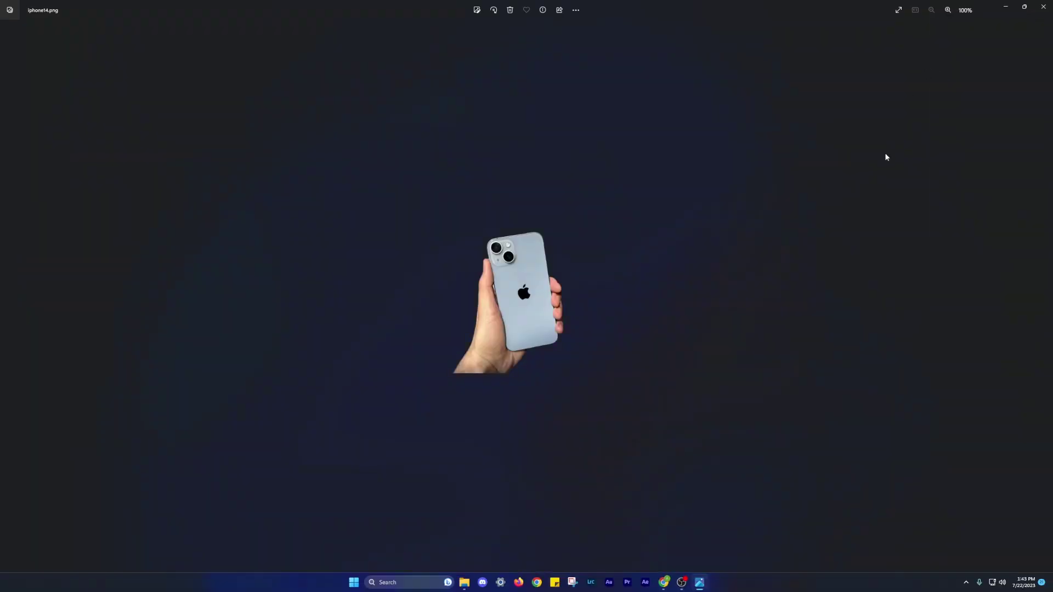
{"action": "scroll", "coordinate": [787, 258], "scroll_direction": "down", "scroll_amount": 1}
{"action": "scroll", "coordinate": [788, 258], "scroll_direction": "down", "scroll_amount": 2}
{"action": "scroll", "coordinate": [788, 258], "scroll_direction": "down", "scroll_amount": 1}
{"action": "scroll", "coordinate": [857, 262], "scroll_direction": "down", "scroll_amount": 1}
{"action": "scroll", "coordinate": [858, 261], "scroll_direction": "down", "scroll_amount": 1}
{"action": "scroll", "coordinate": [858, 262], "scroll_direction": "down", "scroll_amount": 1}
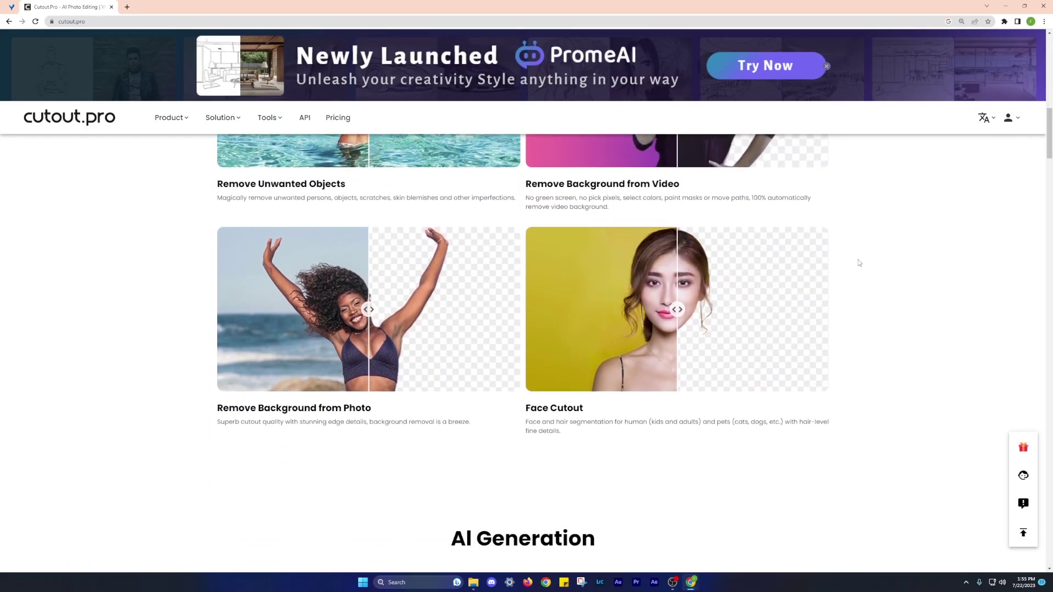
{"action": "scroll", "coordinate": [858, 262], "scroll_direction": "down", "scroll_amount": 1}
{"action": "scroll", "coordinate": [858, 262], "scroll_direction": "down", "scroll_amount": 1}
{"action": "scroll", "coordinate": [858, 262], "scroll_direction": "down", "scroll_amount": 1}
{"action": "scroll", "coordinate": [858, 261], "scroll_direction": "down", "scroll_amount": 1}
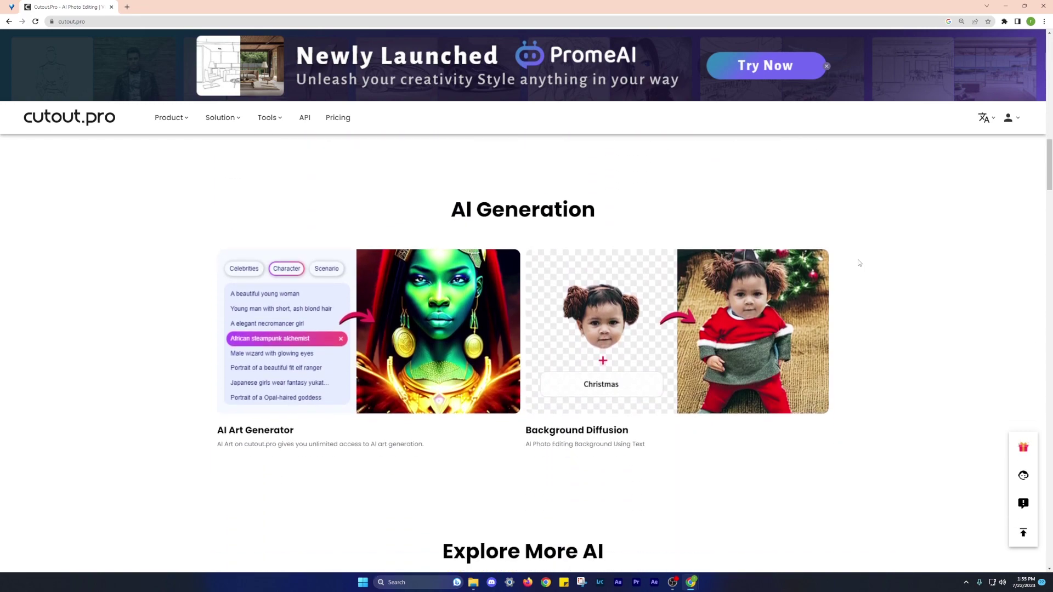
{"action": "scroll", "coordinate": [857, 261], "scroll_direction": "down", "scroll_amount": 2}
{"action": "scroll", "coordinate": [857, 262], "scroll_direction": "down", "scroll_amount": 1}
{"action": "scroll", "coordinate": [858, 262], "scroll_direction": "down", "scroll_amount": 2}
{"action": "scroll", "coordinate": [858, 262], "scroll_direction": "down", "scroll_amount": 2}
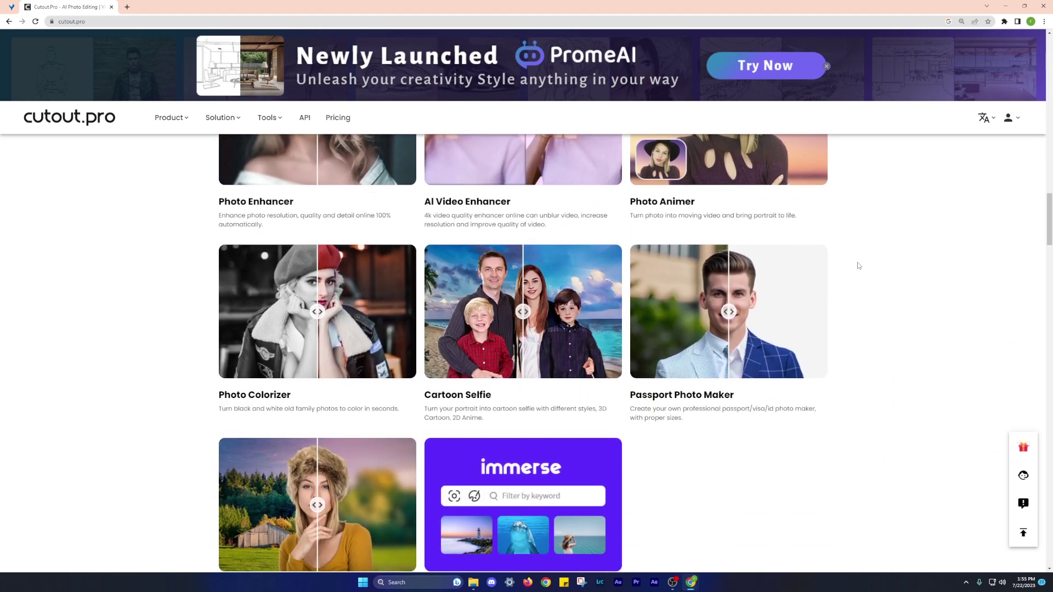
{"action": "scroll", "coordinate": [858, 263], "scroll_direction": "down", "scroll_amount": 1}
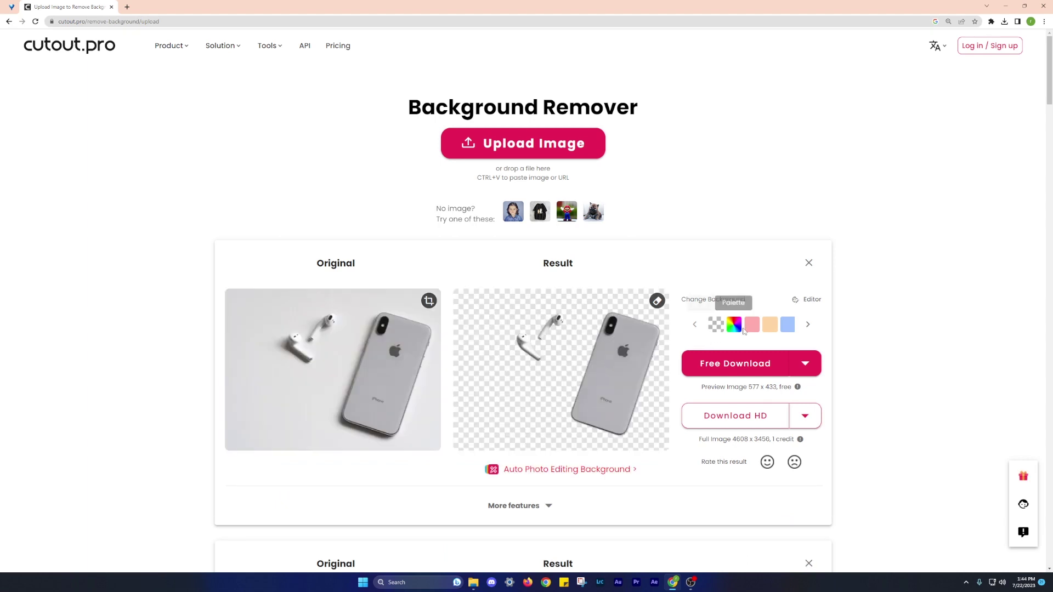
Try several background colour swatches on the iPhone and AirPods cutout, settling on a pale one
{"action": "left_click", "coordinate": [750, 326]}
{"action": "left_click", "coordinate": [788, 327]}
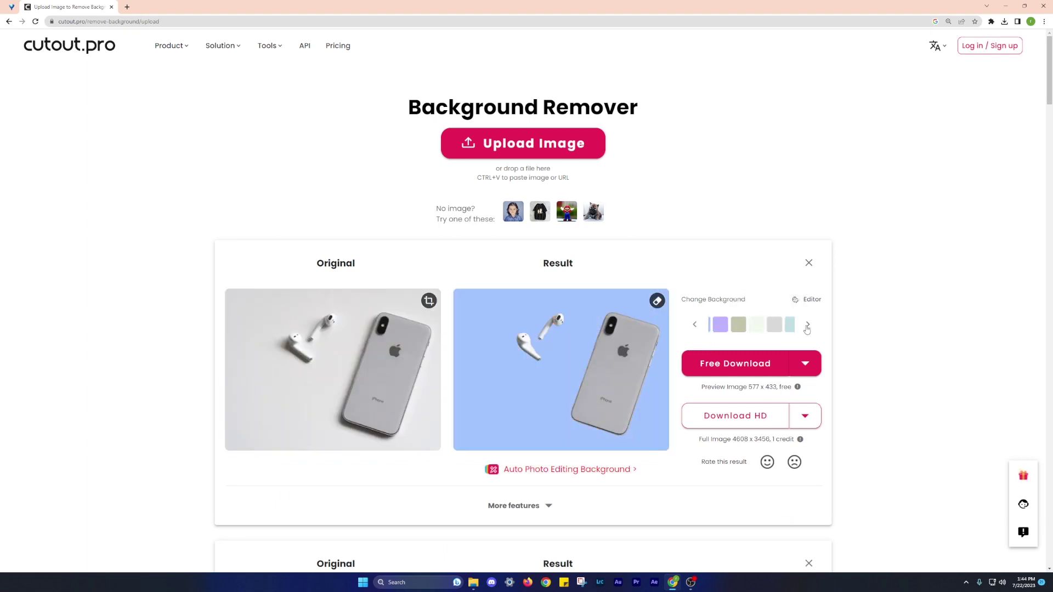
{"action": "left_click", "coordinate": [774, 326]}
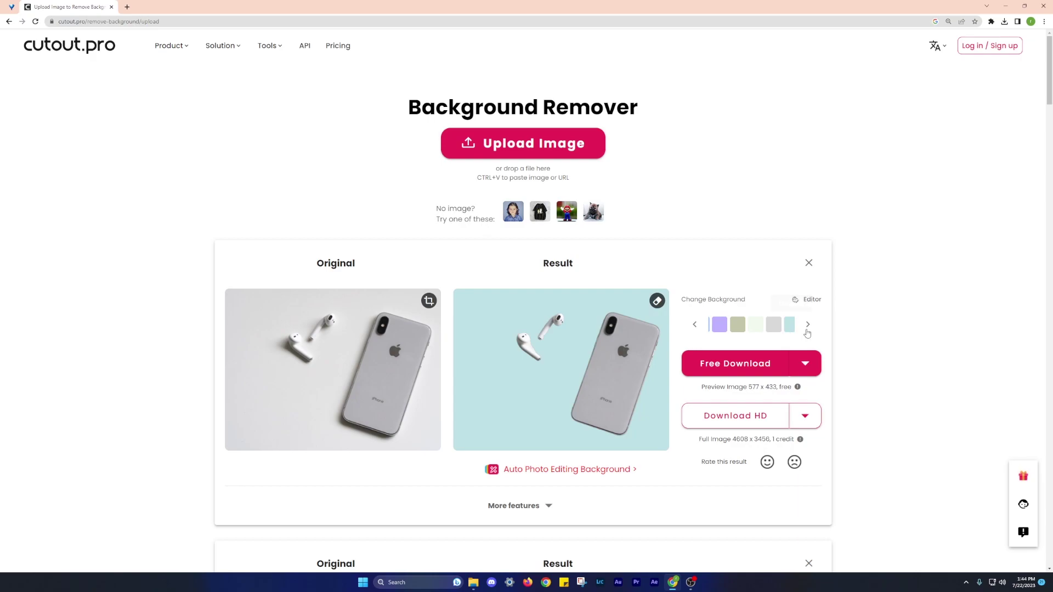